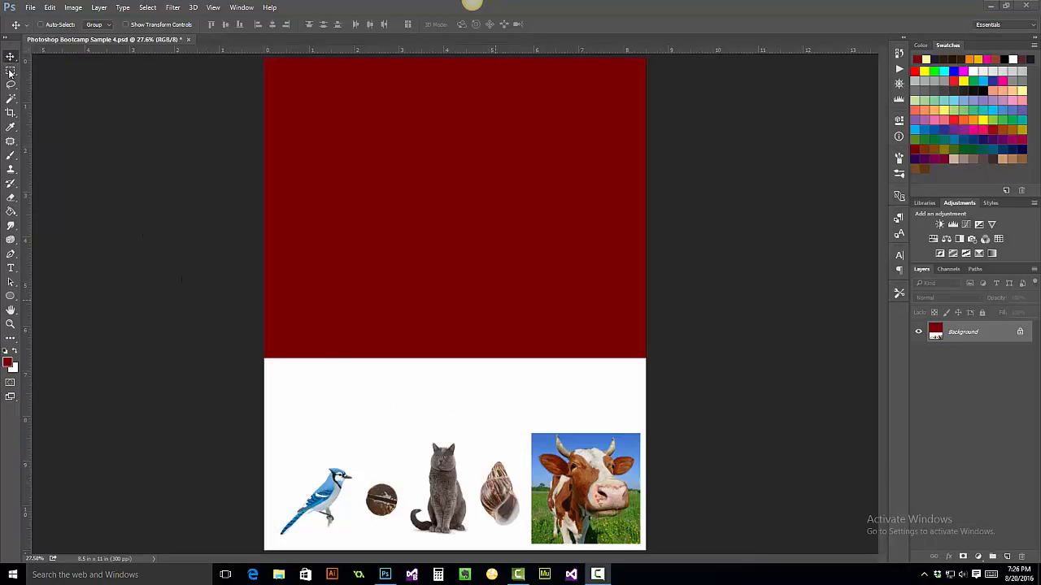
- Look through the marquee, lasso and quick selection tool groups in the toolbox
click(9, 70)
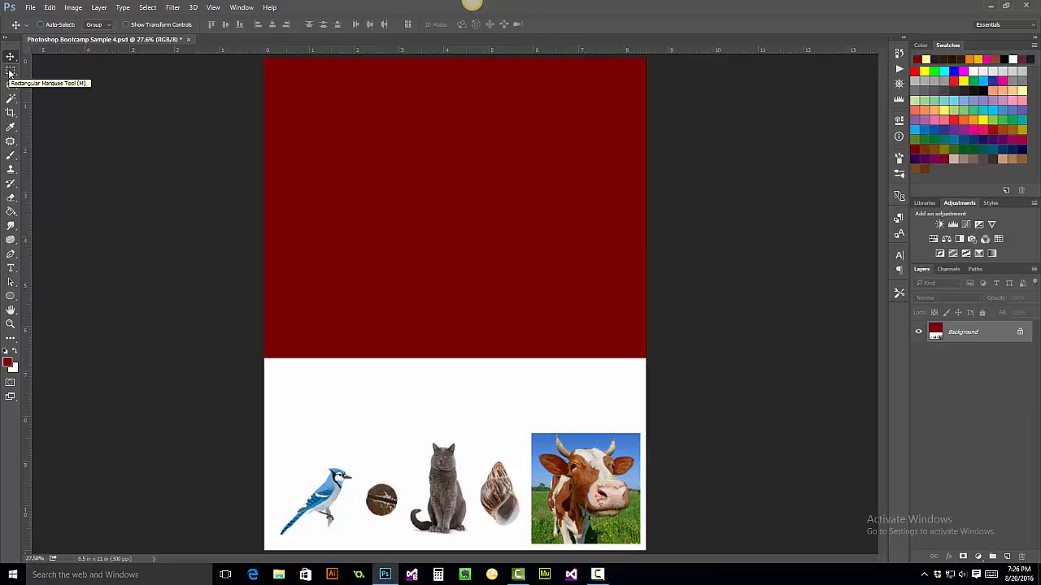
click(9, 73)
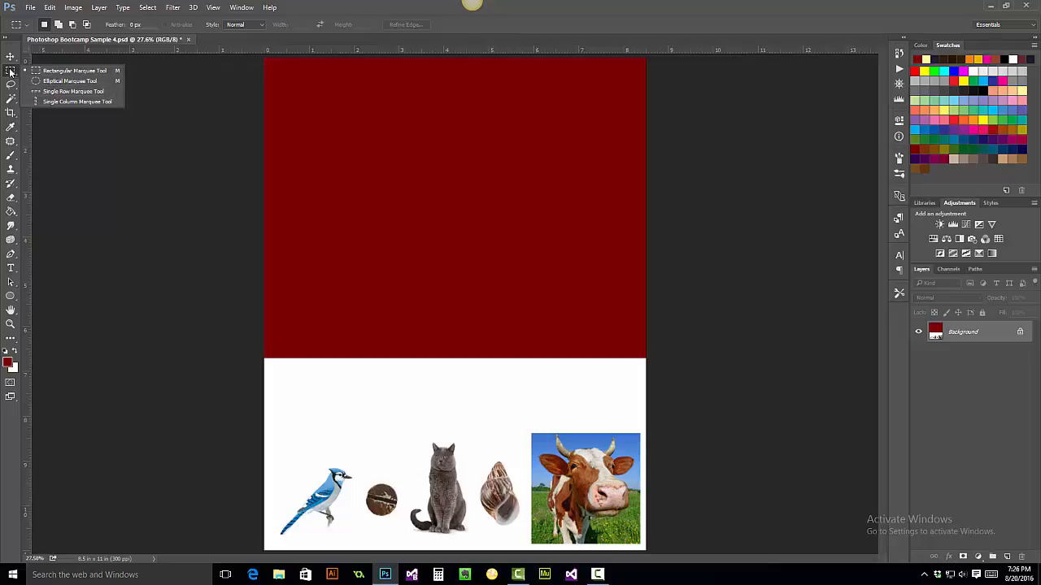
click(12, 71)
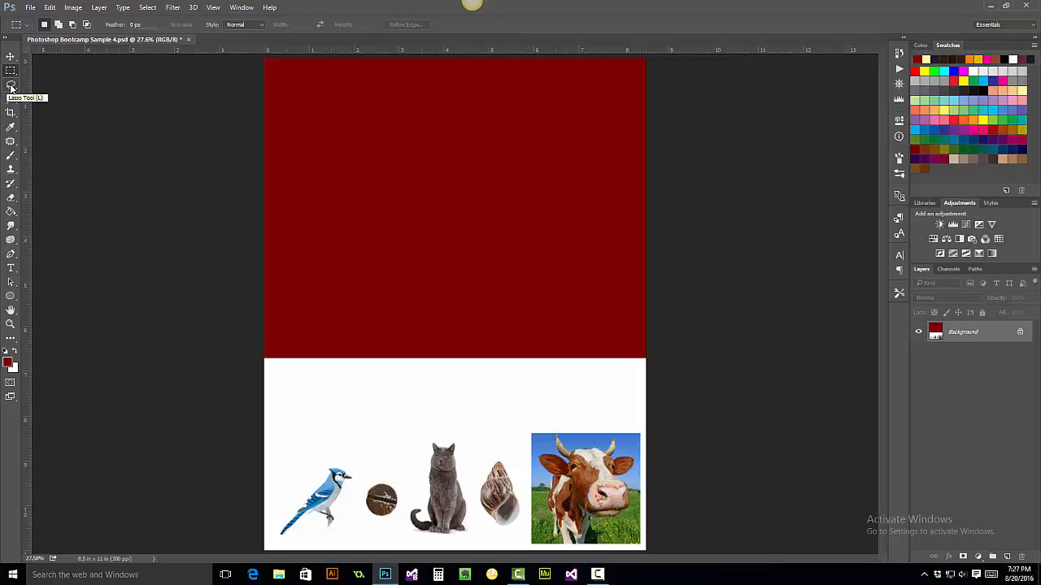
click(11, 86)
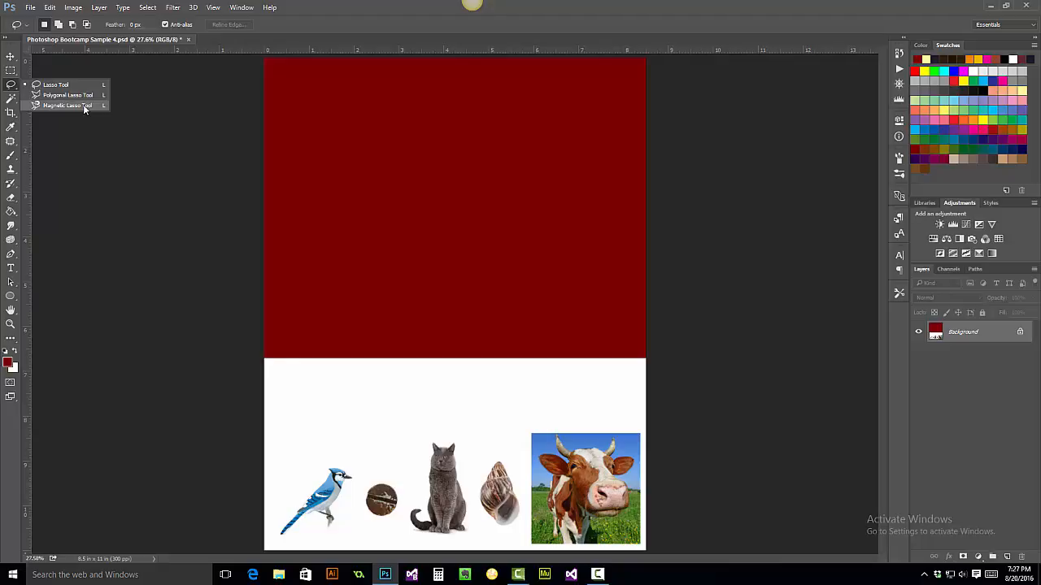
click(10, 84)
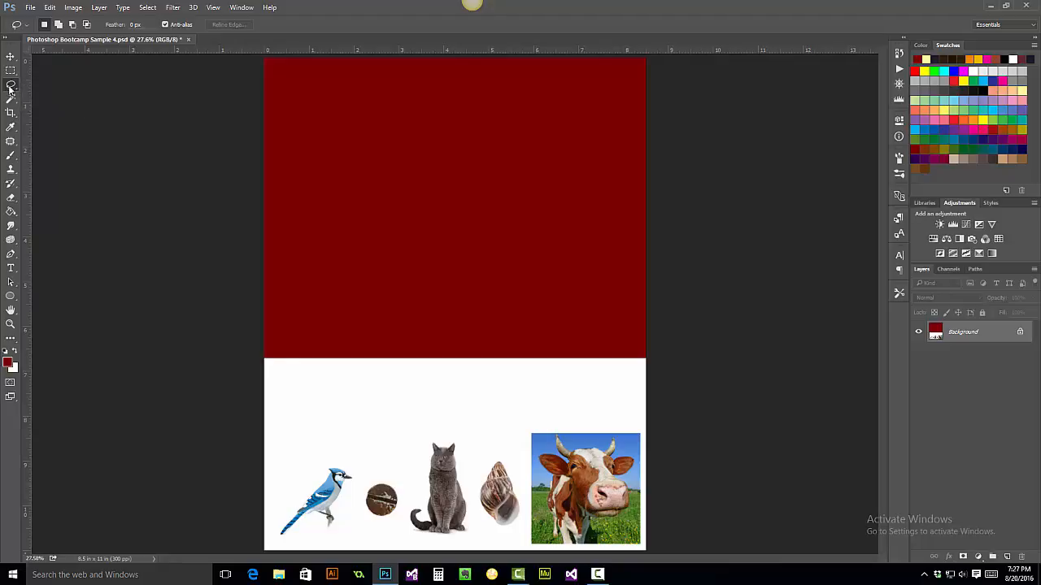
click(10, 99)
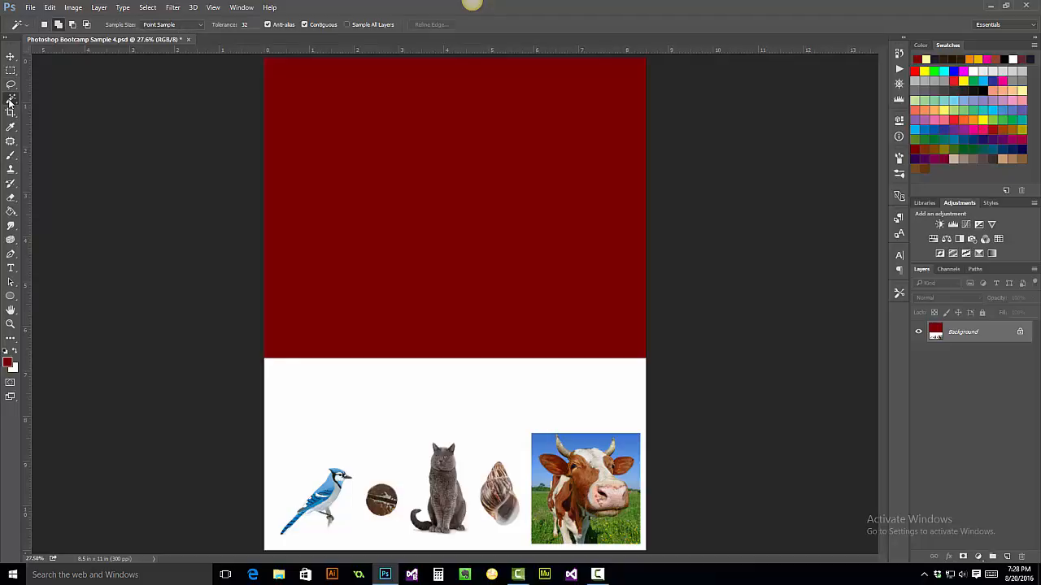
click(11, 99)
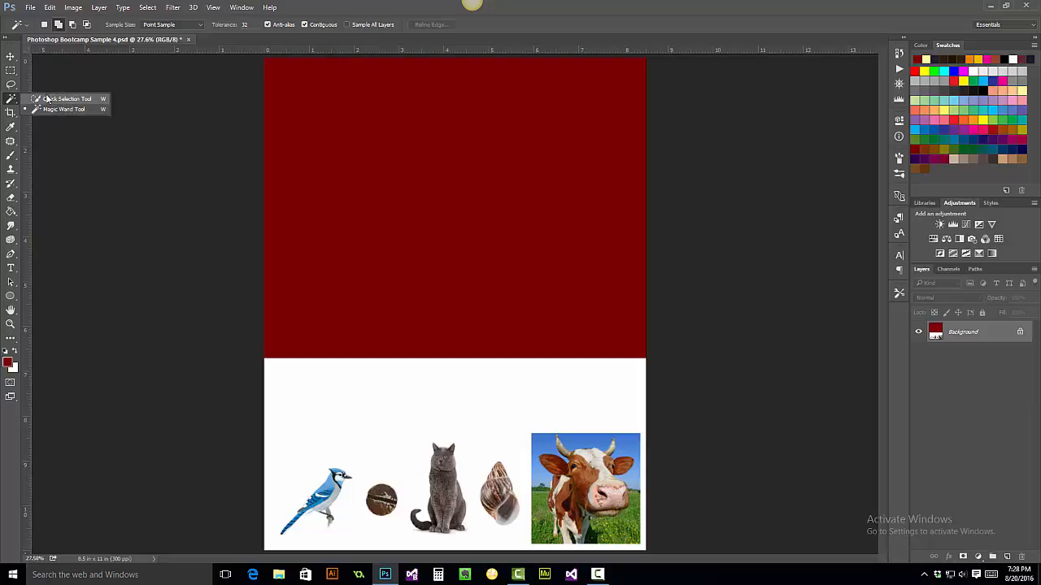
click(7, 99)
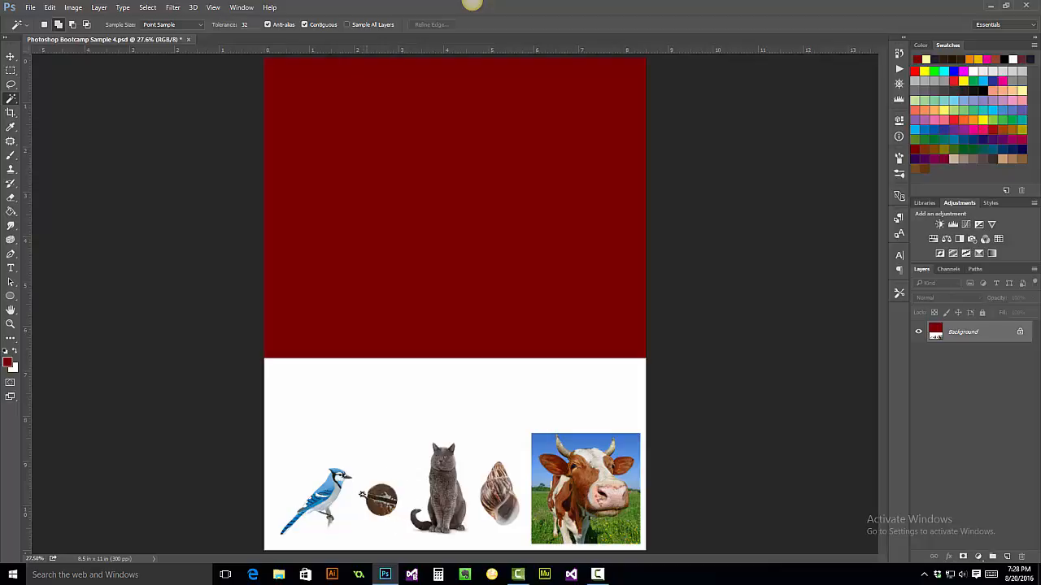
right_click(11, 101)
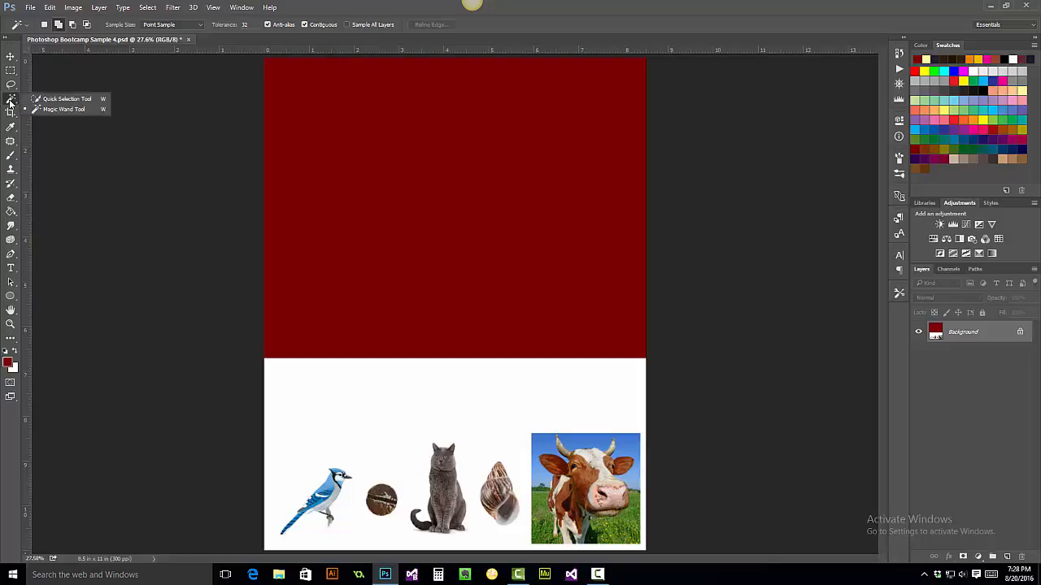
- Select the rusty screw head with the Quick Selection tool at 200% zoom
click(61, 100)
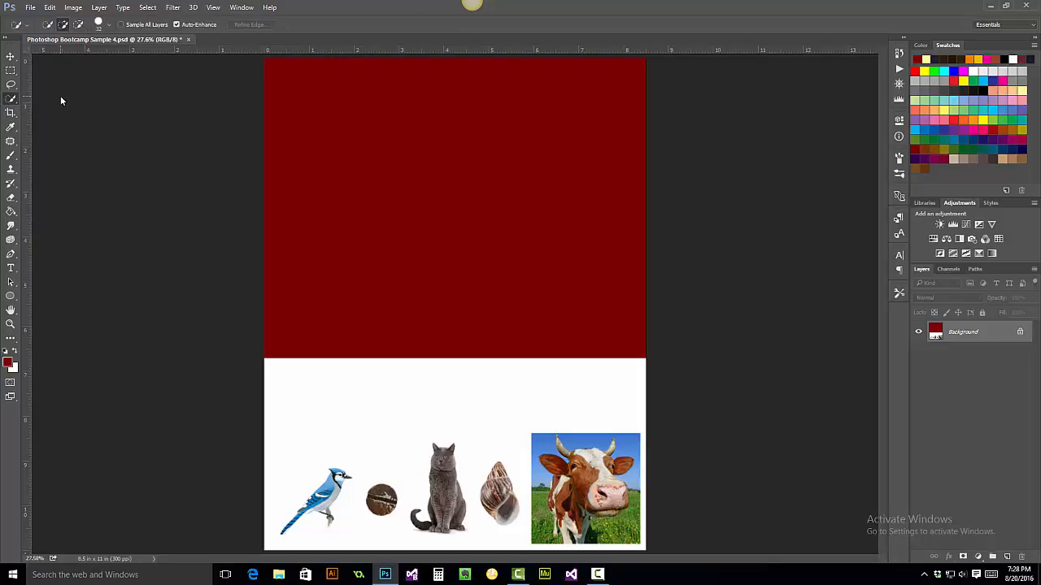
click(33, 558)
text(200)
key(Return)
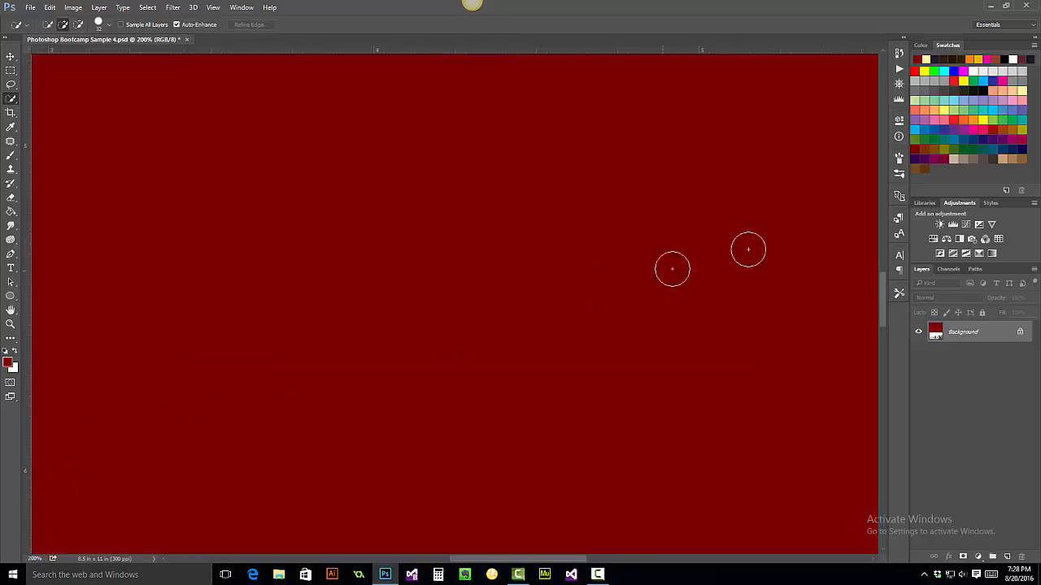
drag(879, 291, 896, 453)
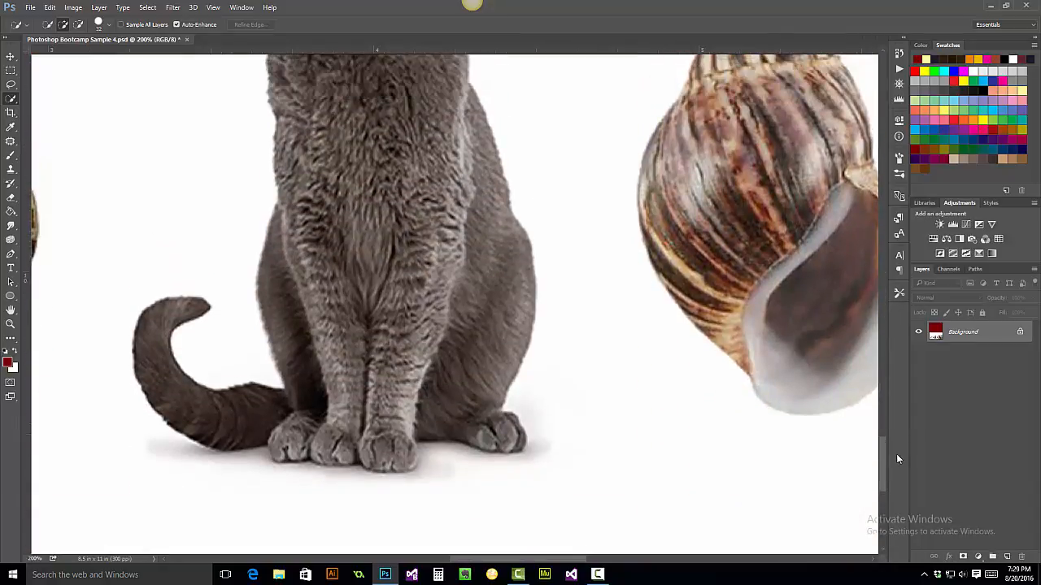
drag(497, 559, 416, 557)
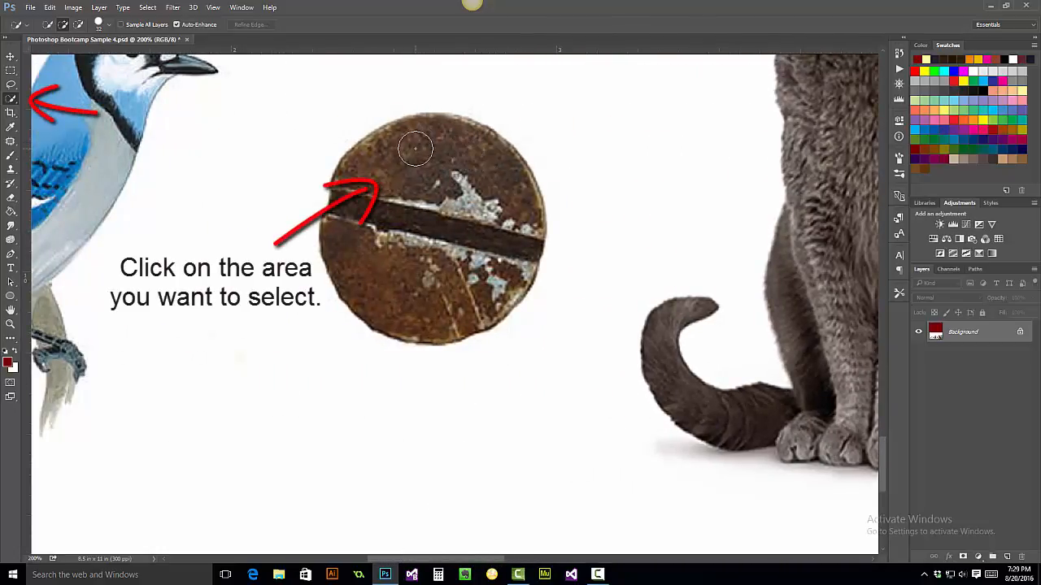
drag(415, 148, 377, 213)
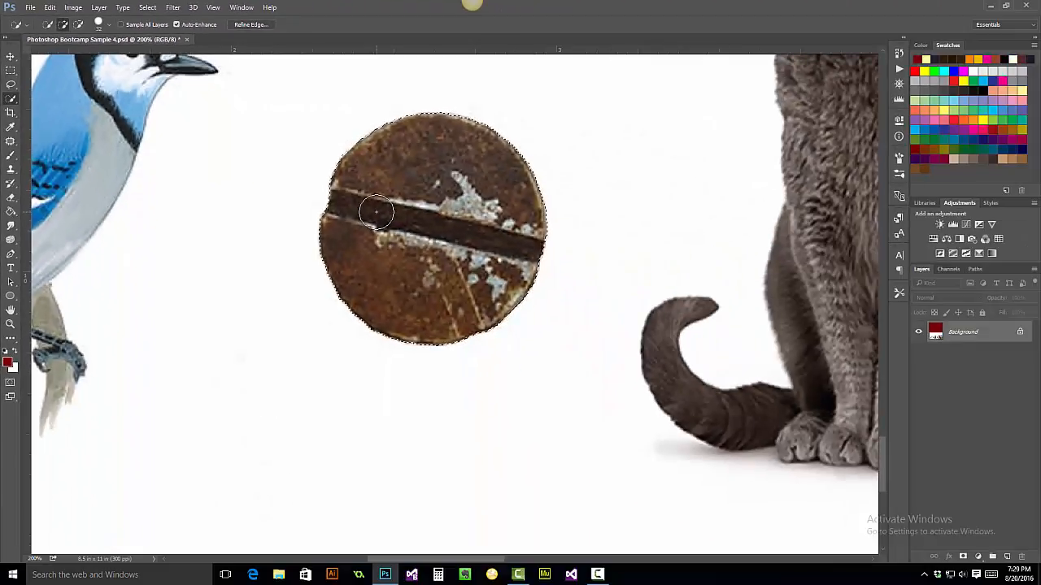
- Move the selected screw head up into the red area of the page
click(10, 325)
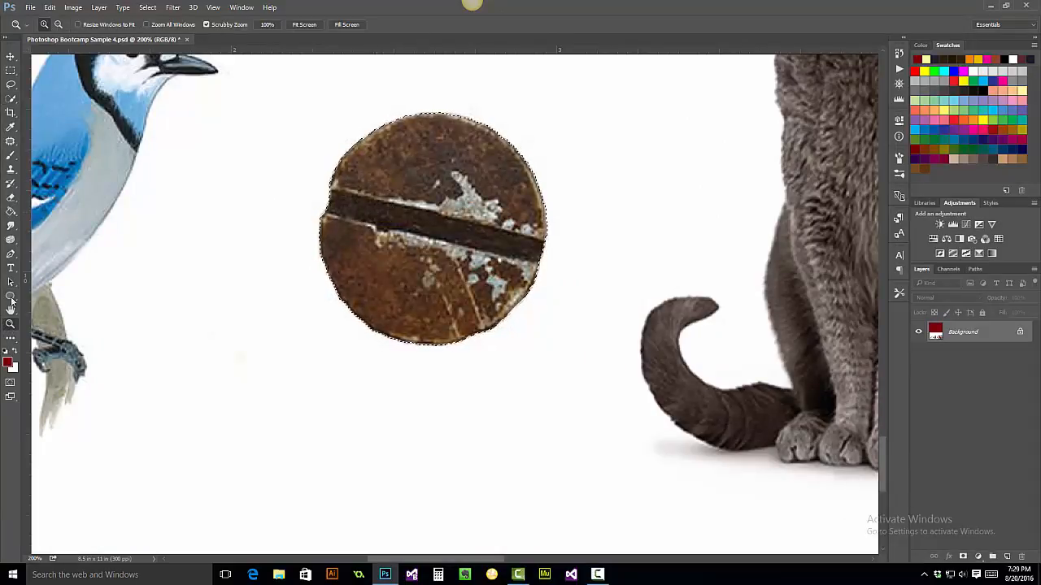
click(306, 25)
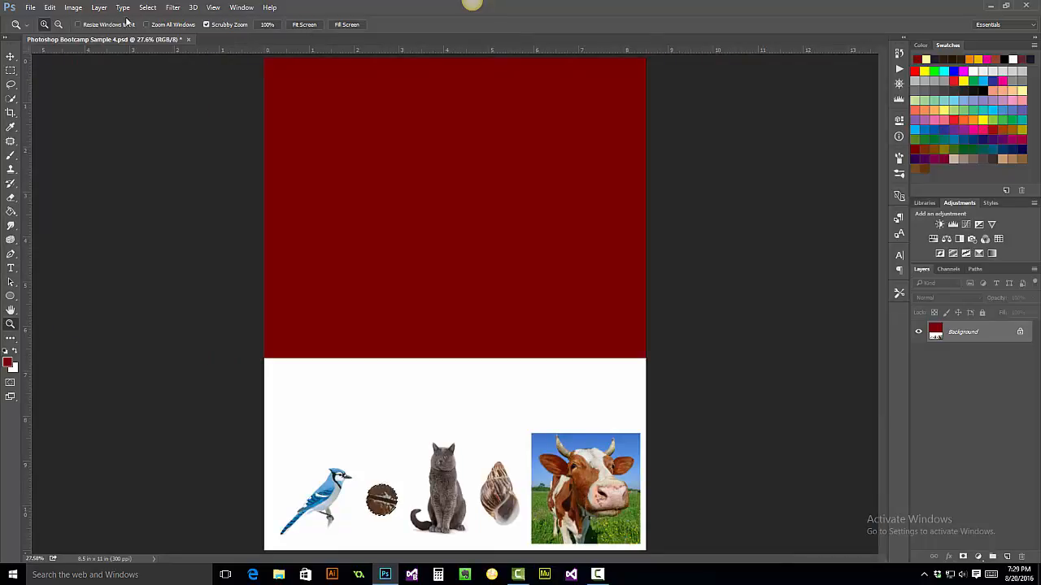
click(10, 57)
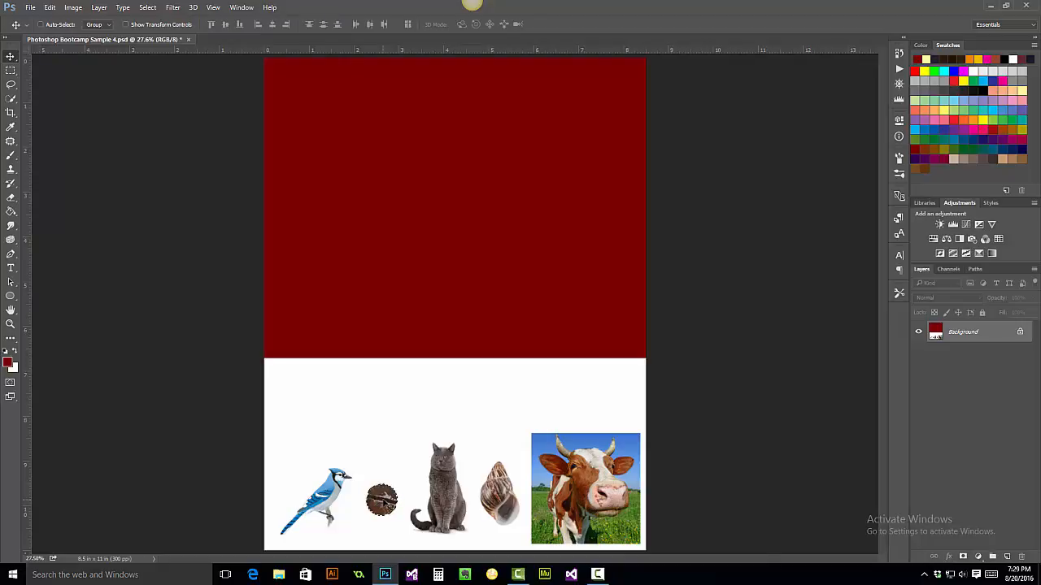
drag(381, 483, 409, 206)
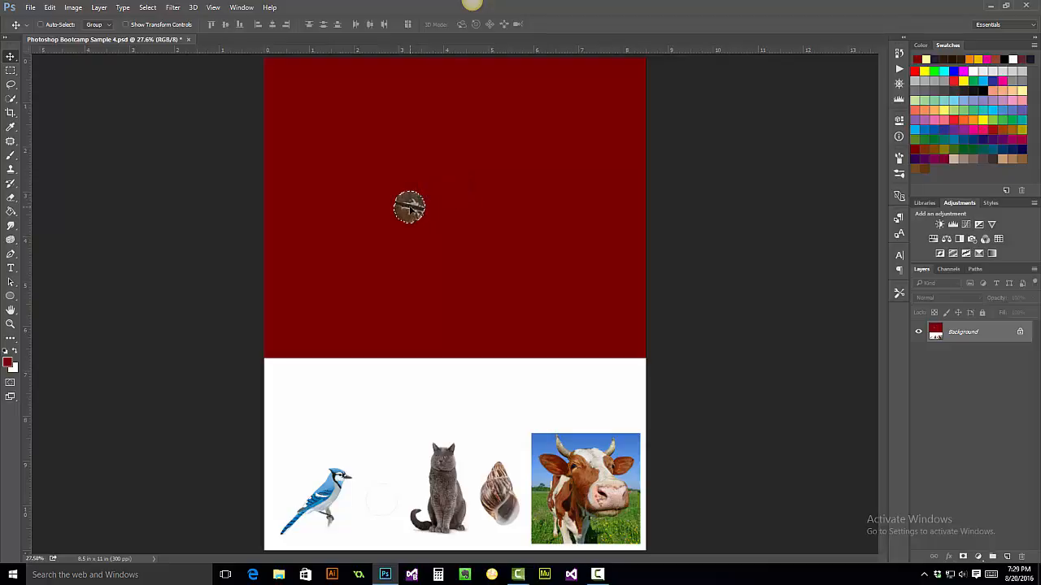
- Draw an elliptical marquee selection around the screw head at 200% zoom
key(w)
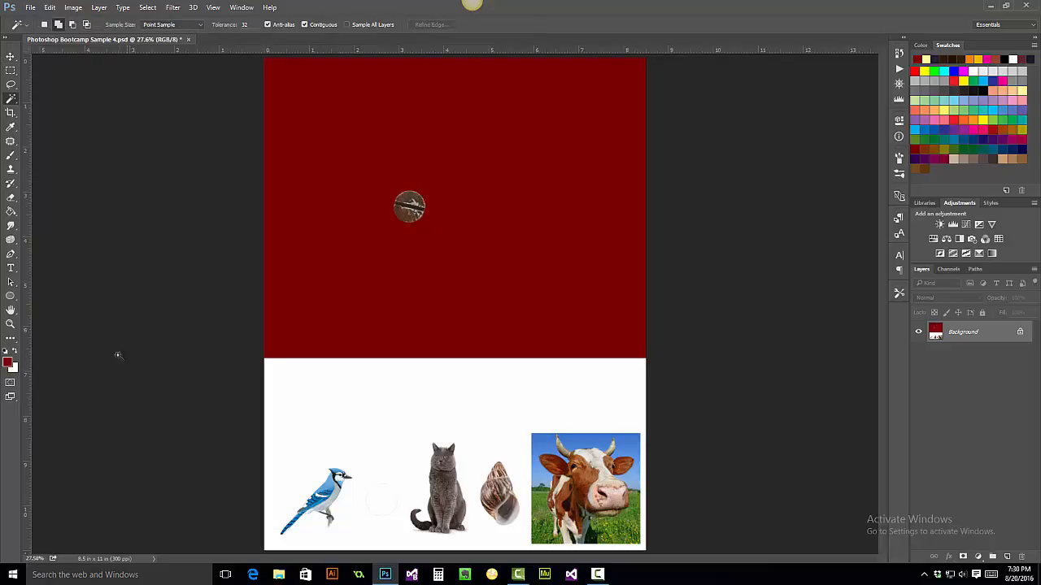
click(10, 323)
click(34, 558)
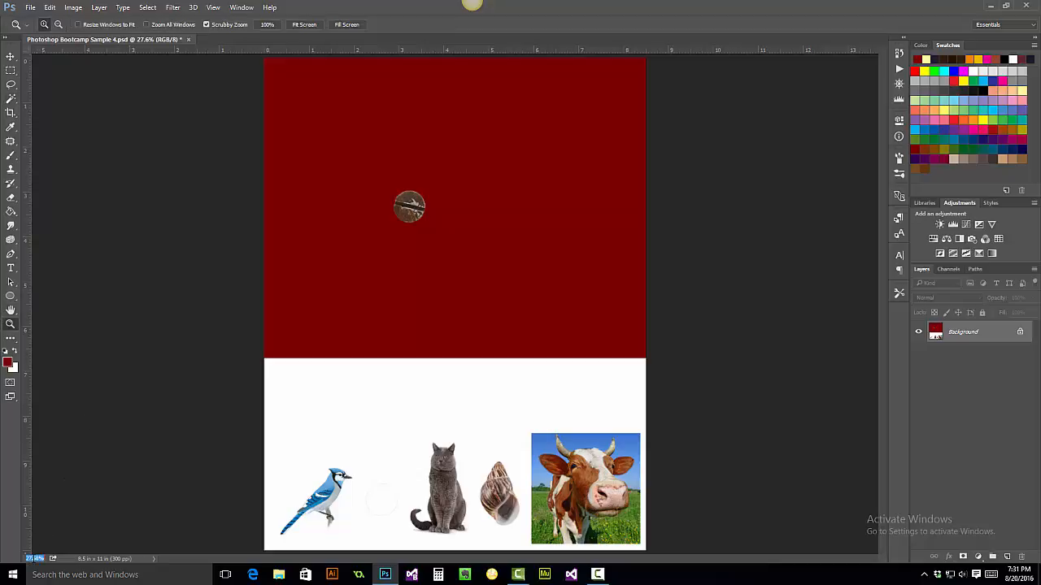
text(100)
key(Return)
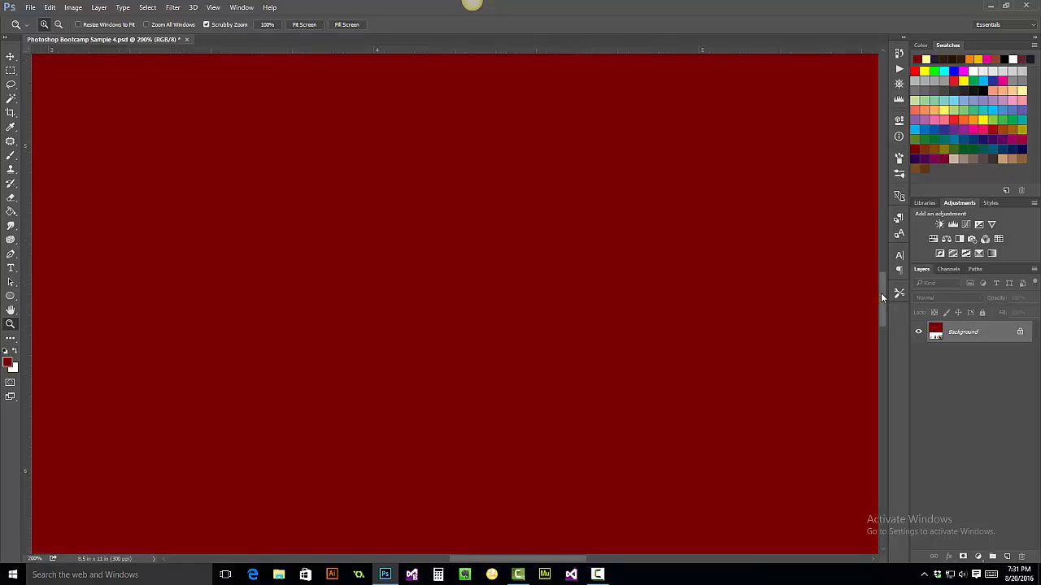
drag(882, 299, 861, 219)
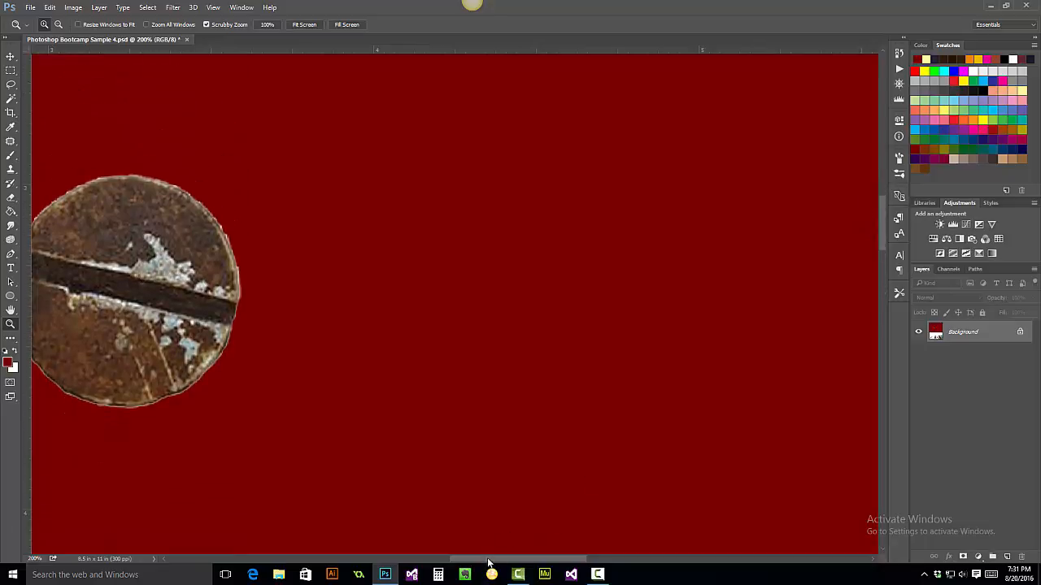
drag(487, 560, 437, 542)
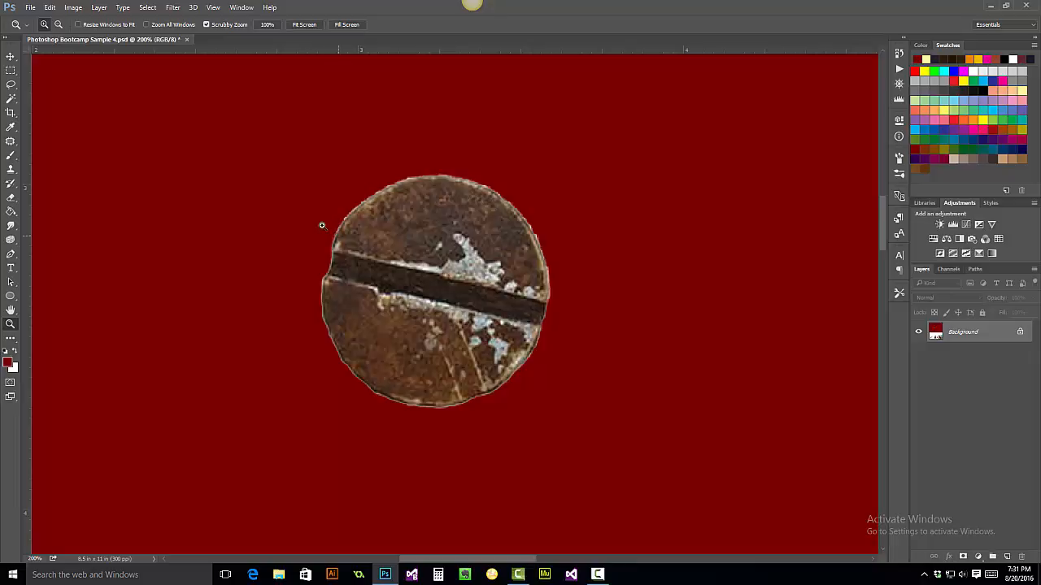
click(11, 74)
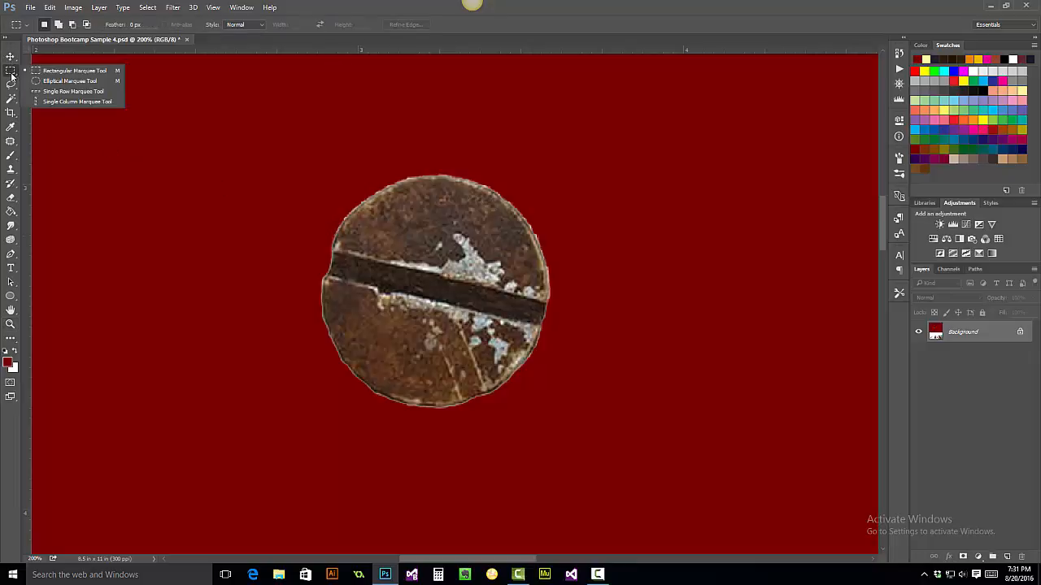
click(56, 82)
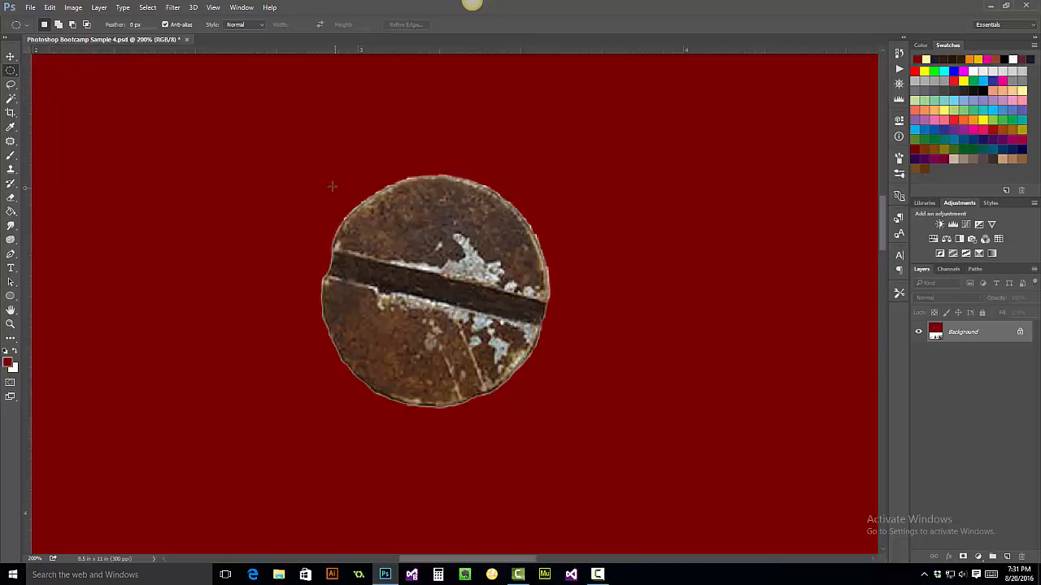
drag(303, 171, 547, 403)
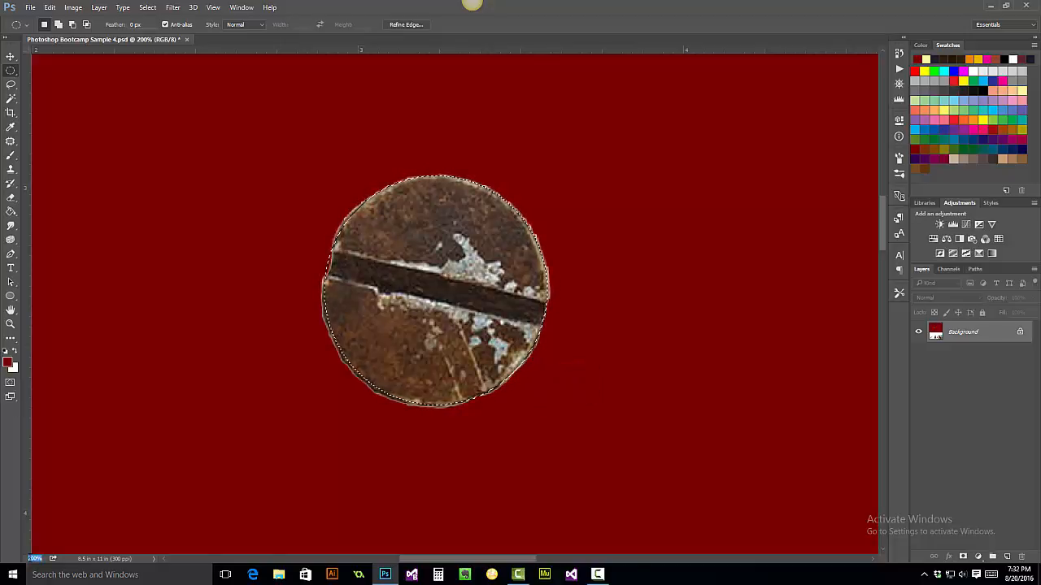
- Paste a copy of the screw head onto a new layer
click(11, 323)
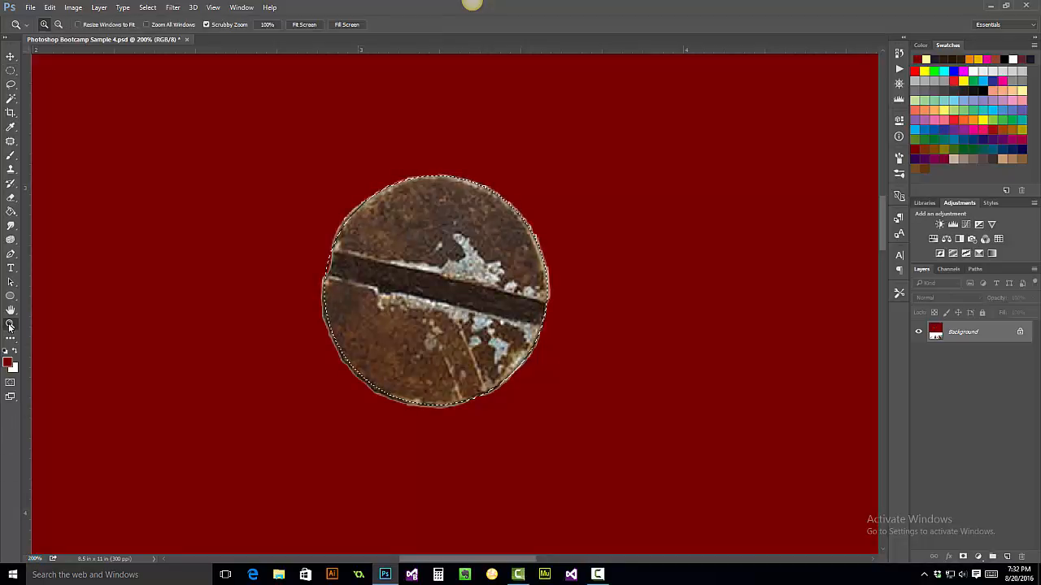
click(302, 25)
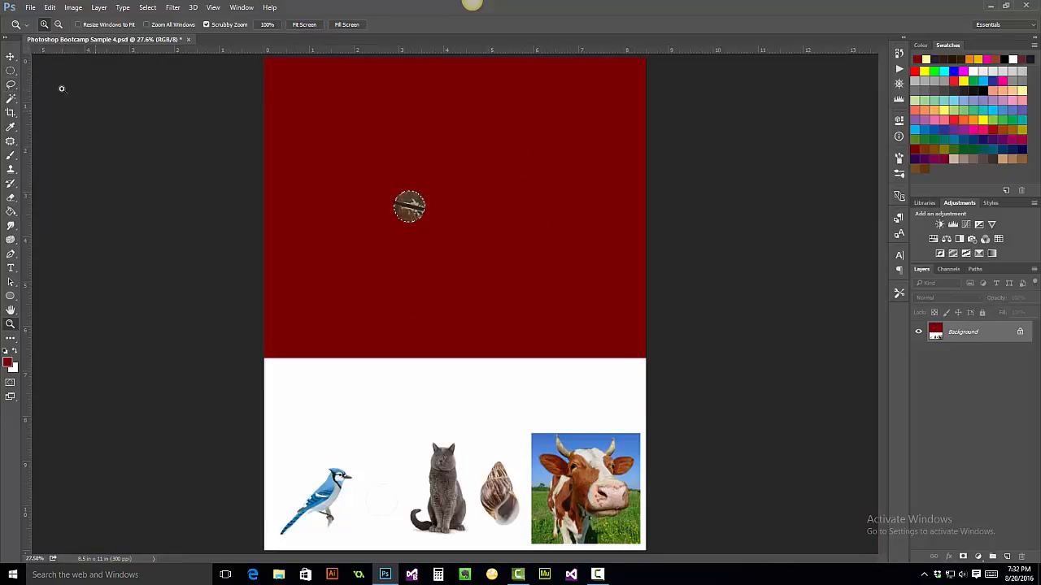
click(11, 84)
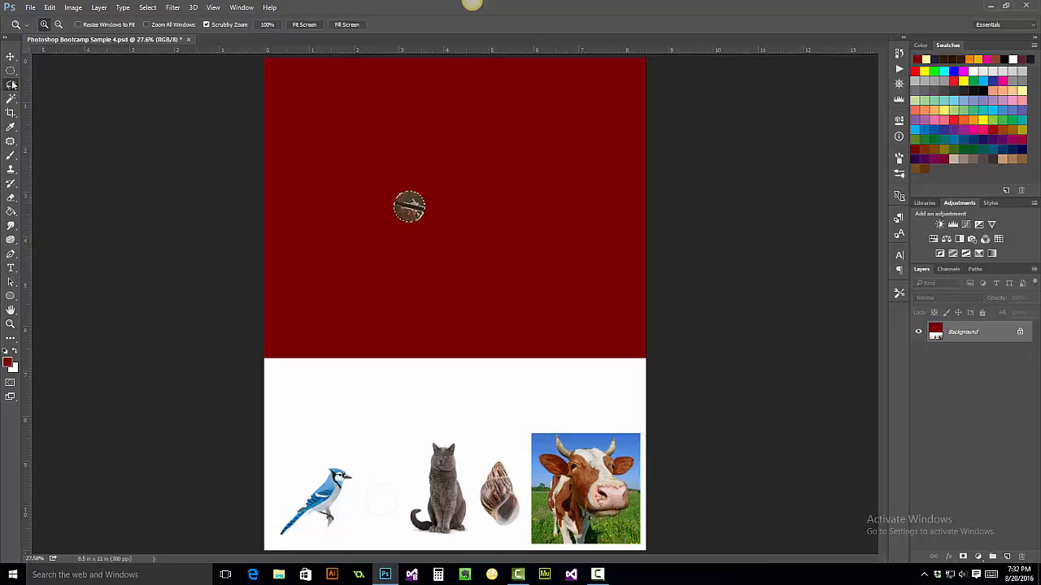
click(165, 146)
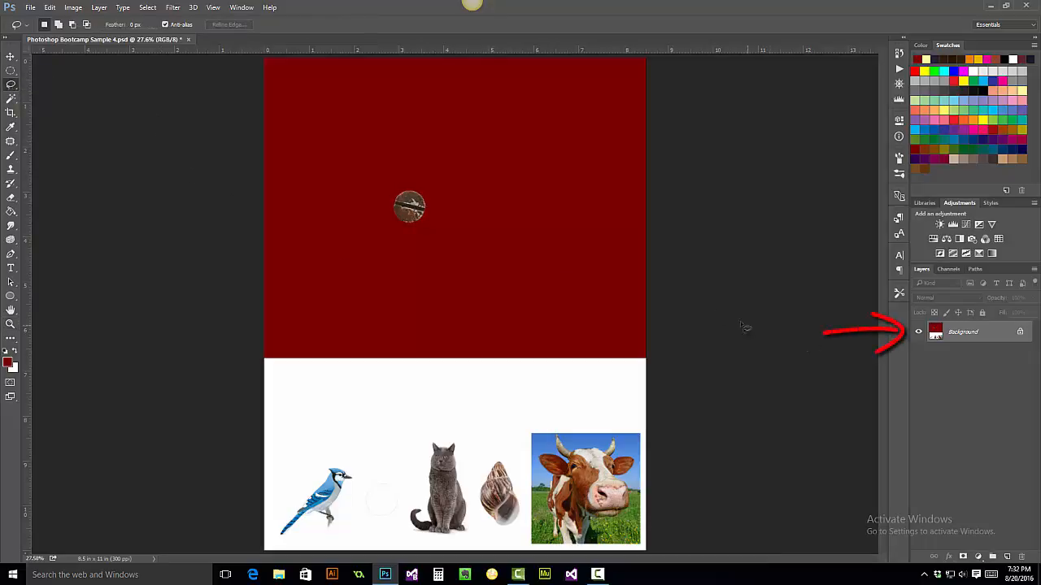
key(ctrl+v)
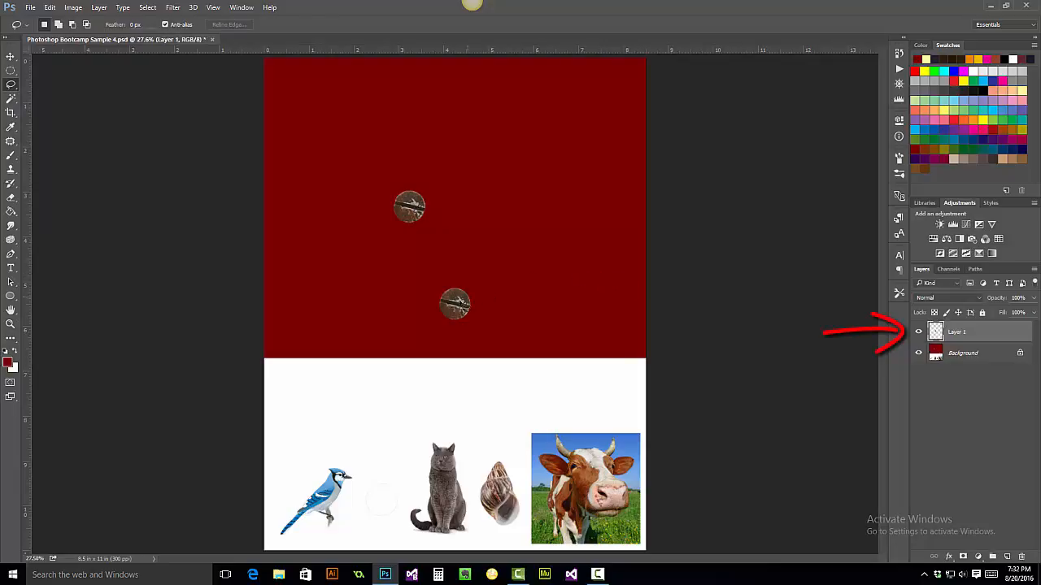
- Move the pasted screw head copy to the upper right of the red area
click(11, 56)
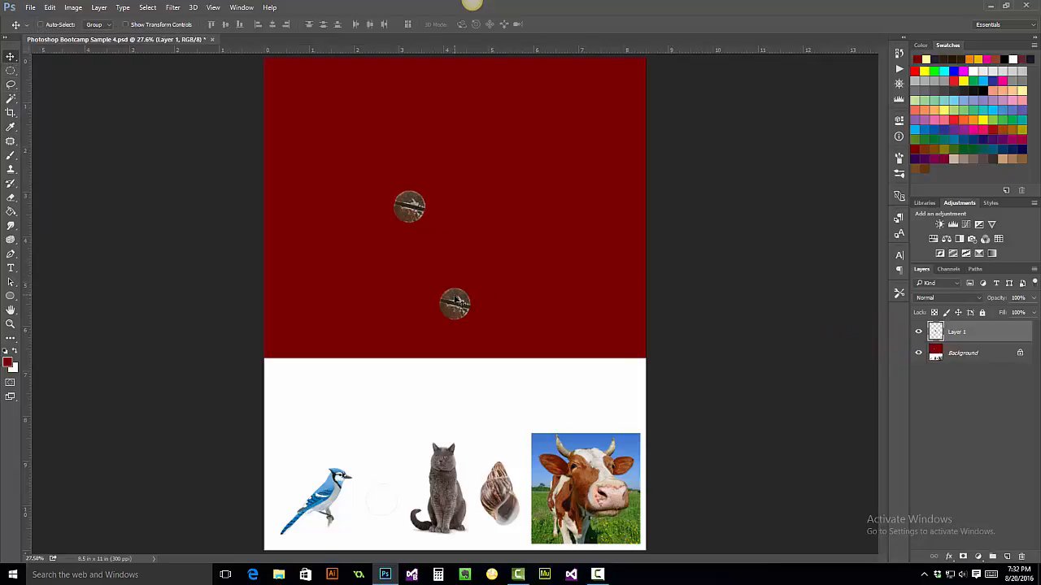
drag(453, 282, 592, 107)
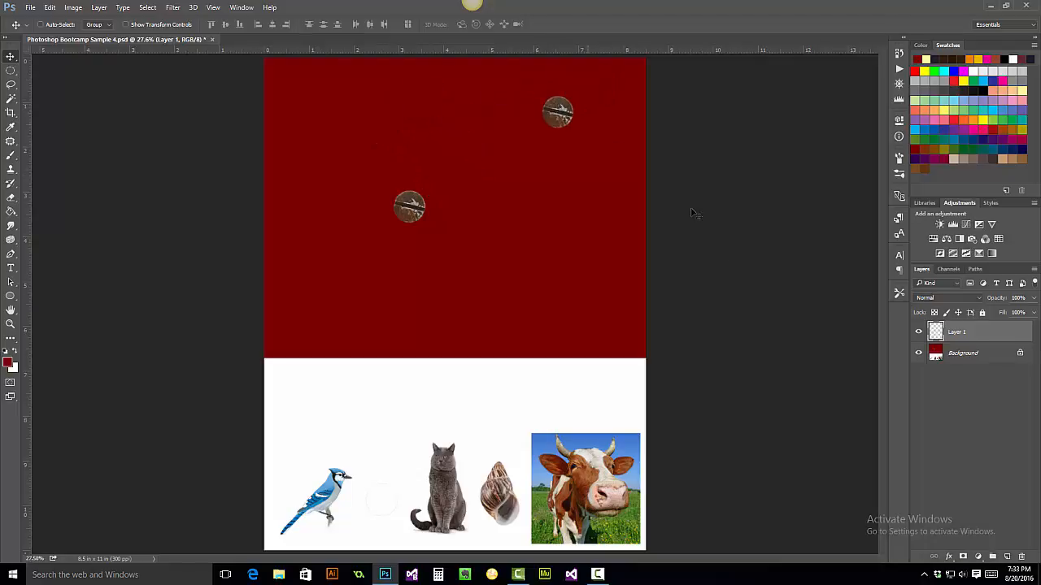
- Zoom in and scroll to examine the animal images in the page's lower white area
drag(10, 98, 53, 113)
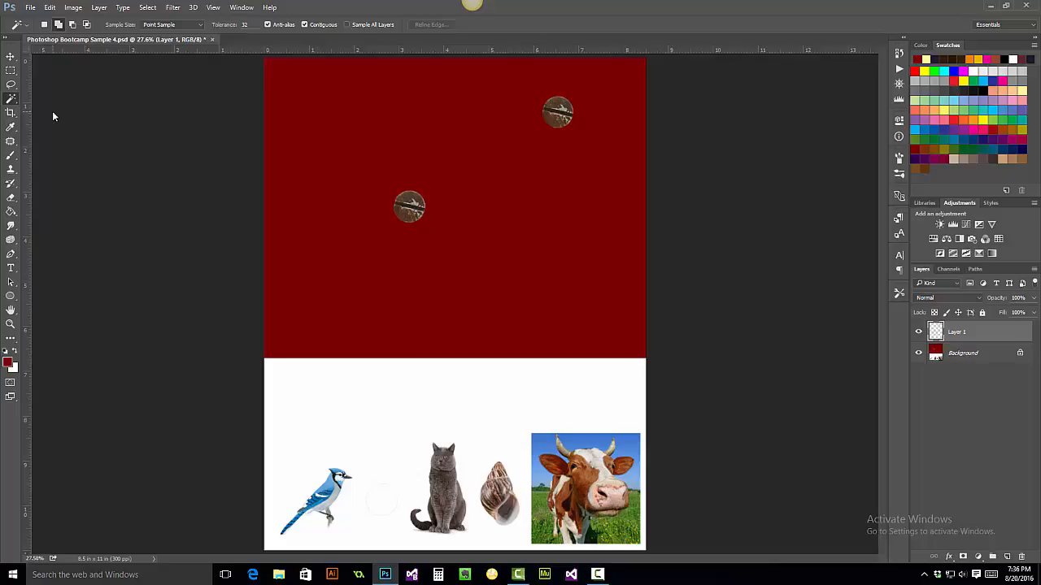
key(alt)
click(11, 324)
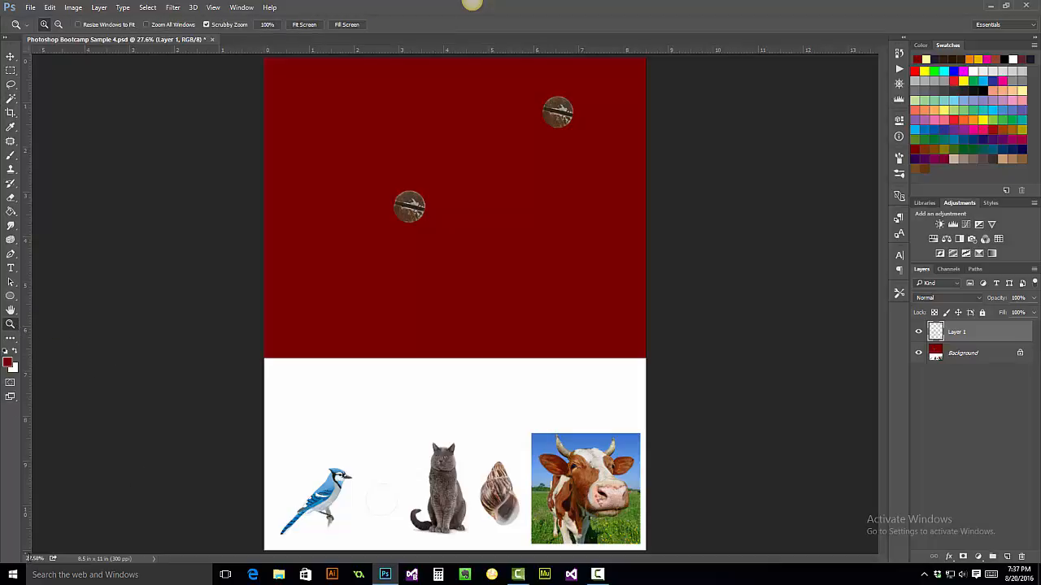
click(34, 558)
text(200)
key(Return)
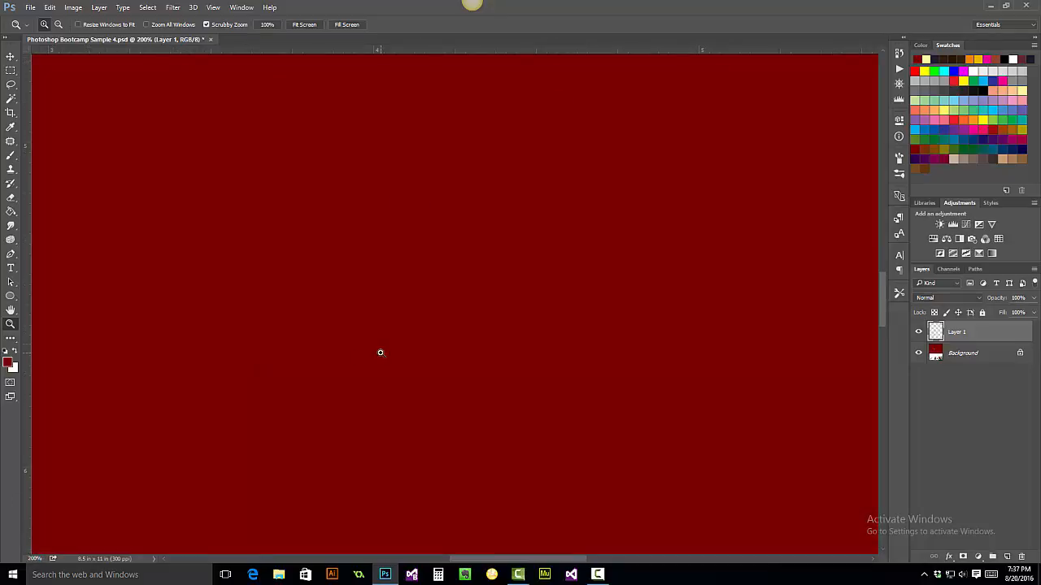
drag(882, 300, 880, 432)
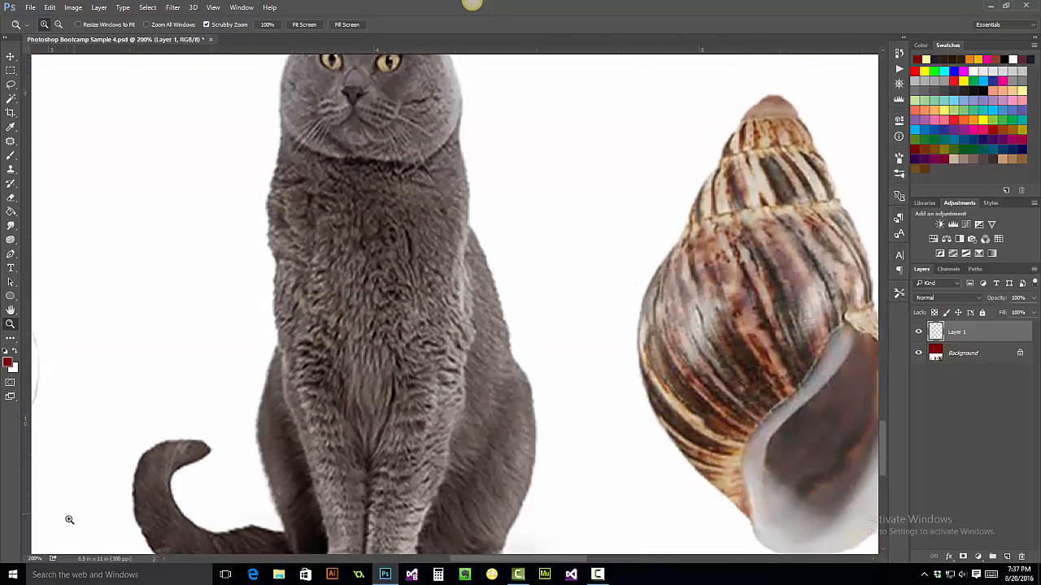
click(34, 558)
text(150)
key(Return)
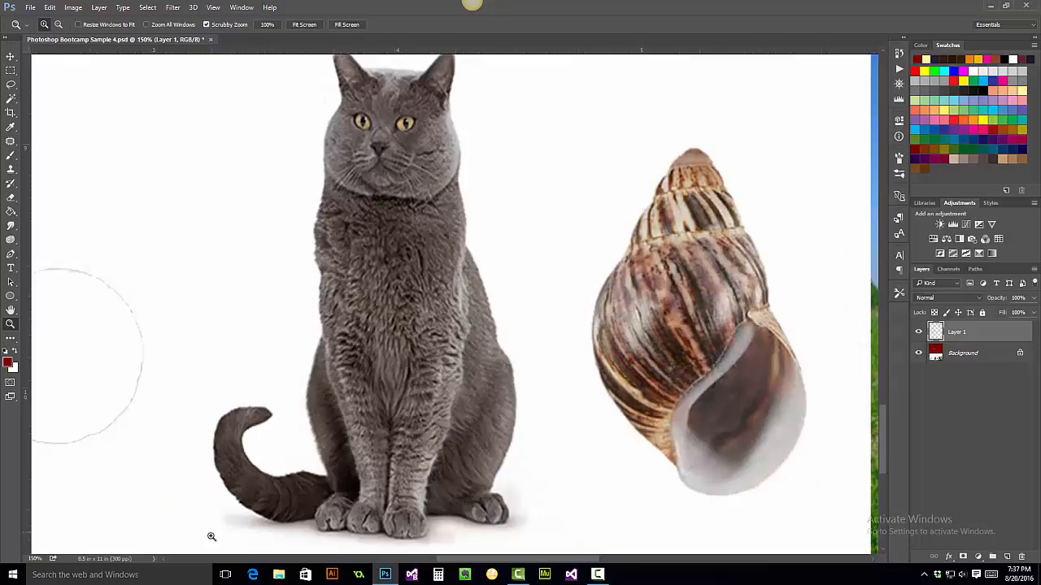
click(35, 559)
text(75)
key(Return)
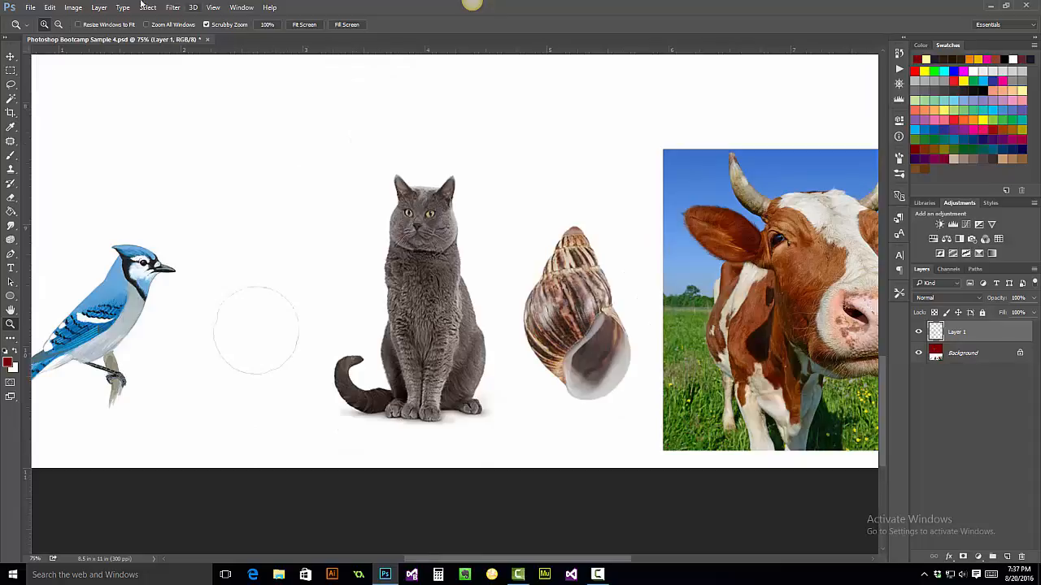
- Switch to the Background layer and select the cat using a rectangular marquee refined with the Magic Wand
click(10, 72)
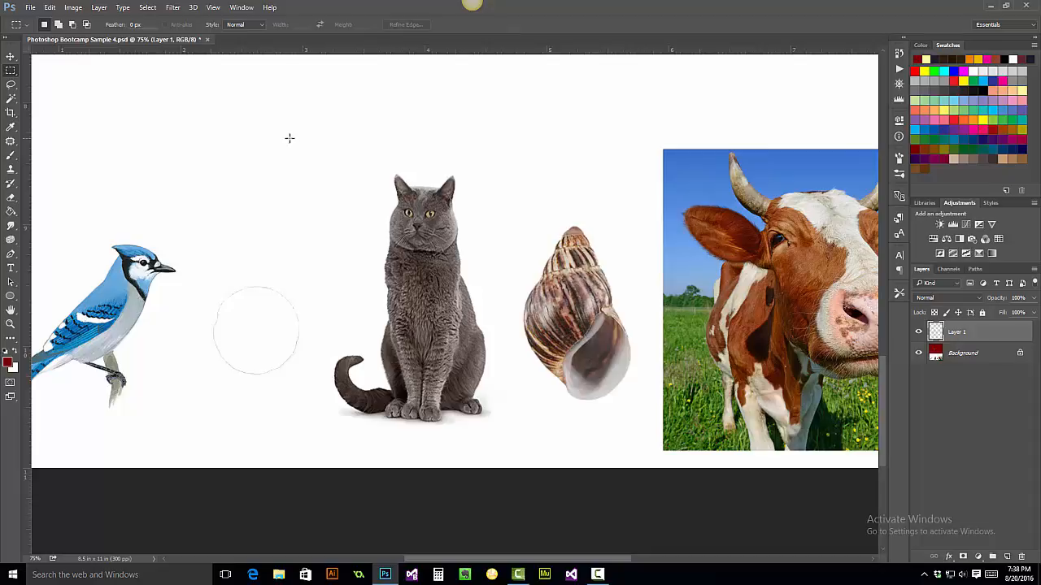
key(alt+bracketleft)
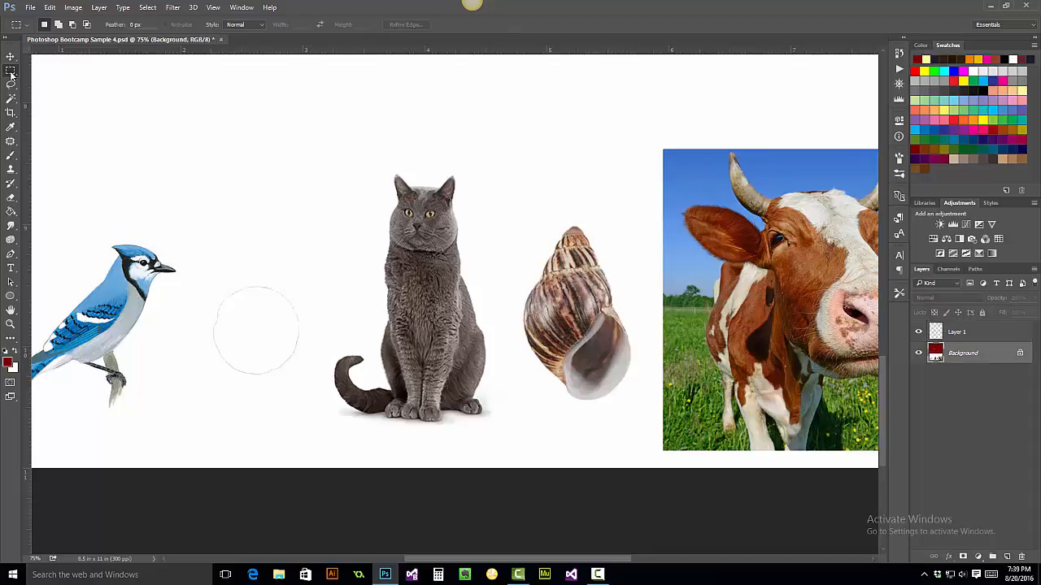
right_click(10, 72)
click(56, 71)
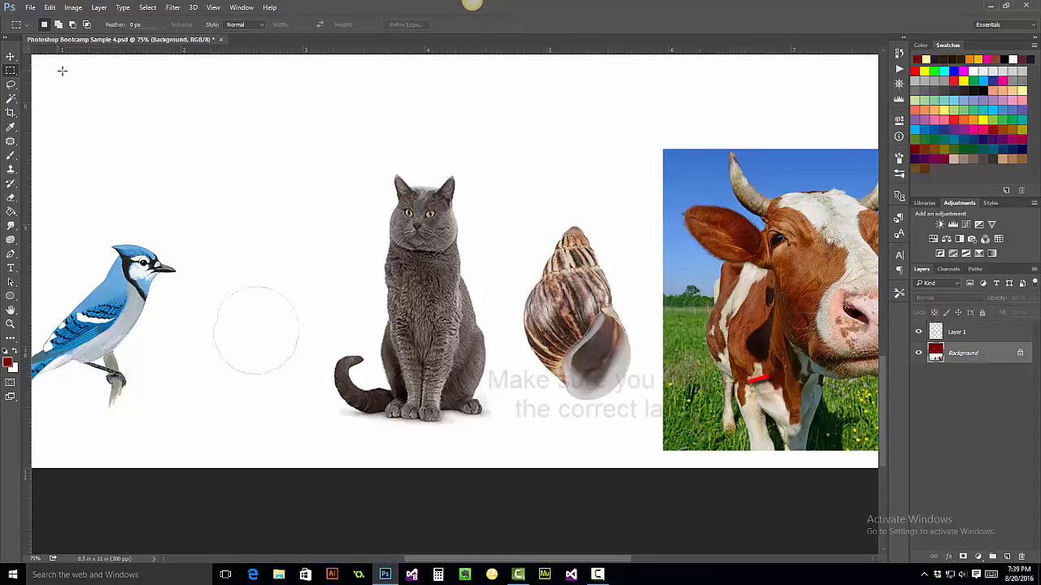
drag(315, 144, 510, 455)
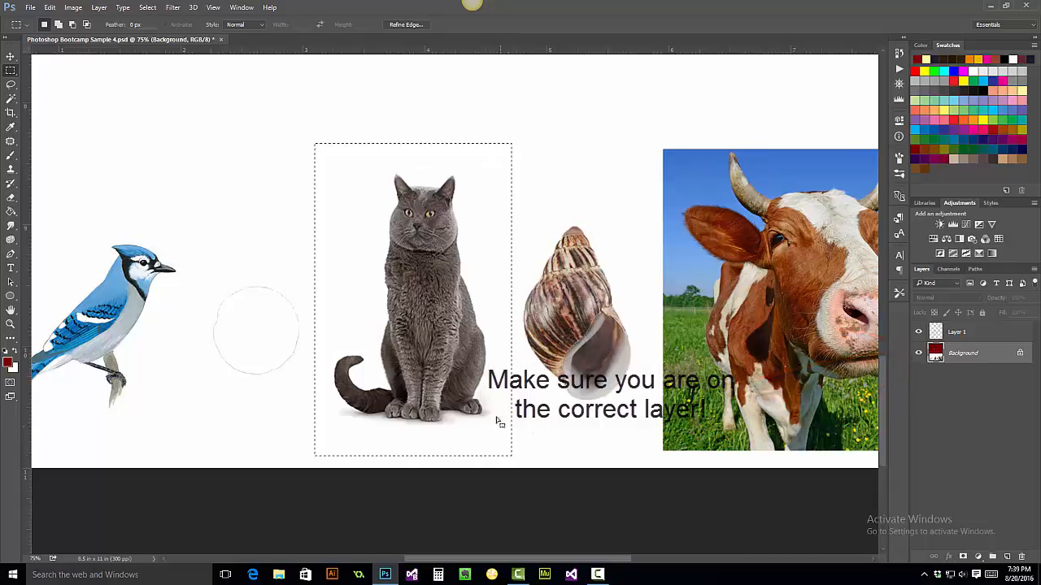
click(10, 99)
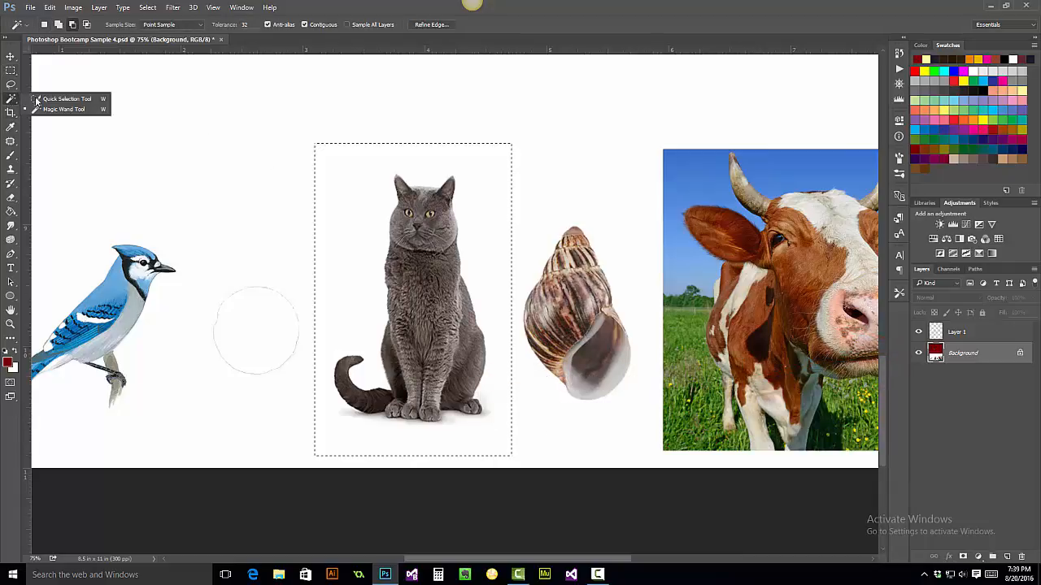
click(56, 109)
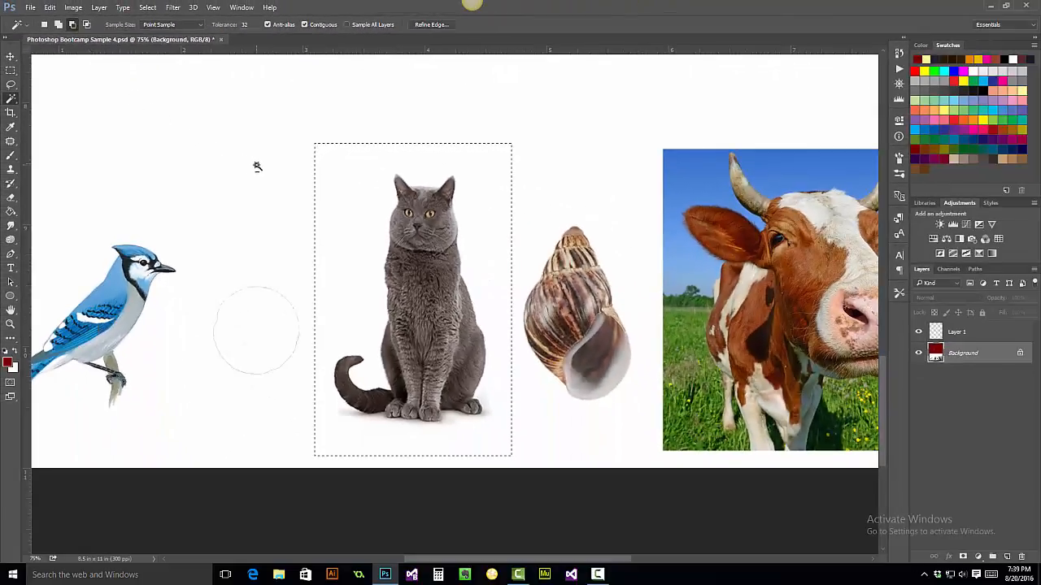
click(354, 177)
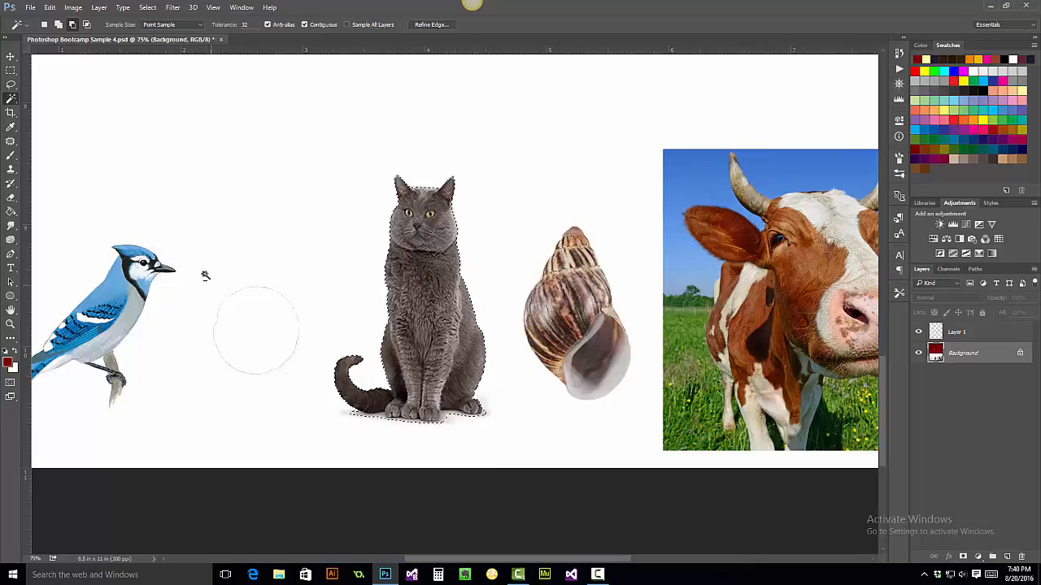
- Move the selected cat up into the red area beside the lower screw head, then deselect it
click(11, 57)
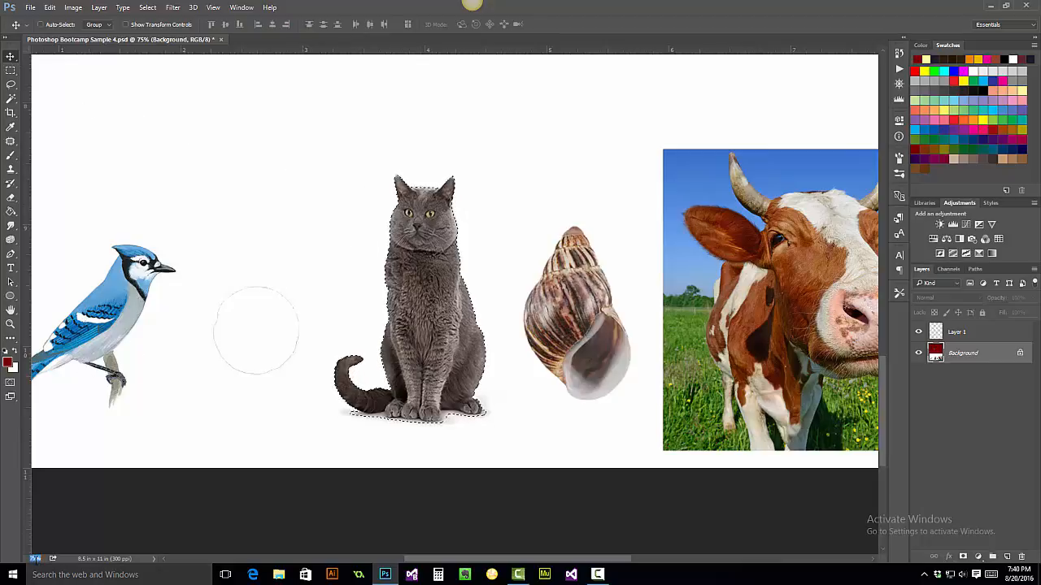
text(100)
key(Return)
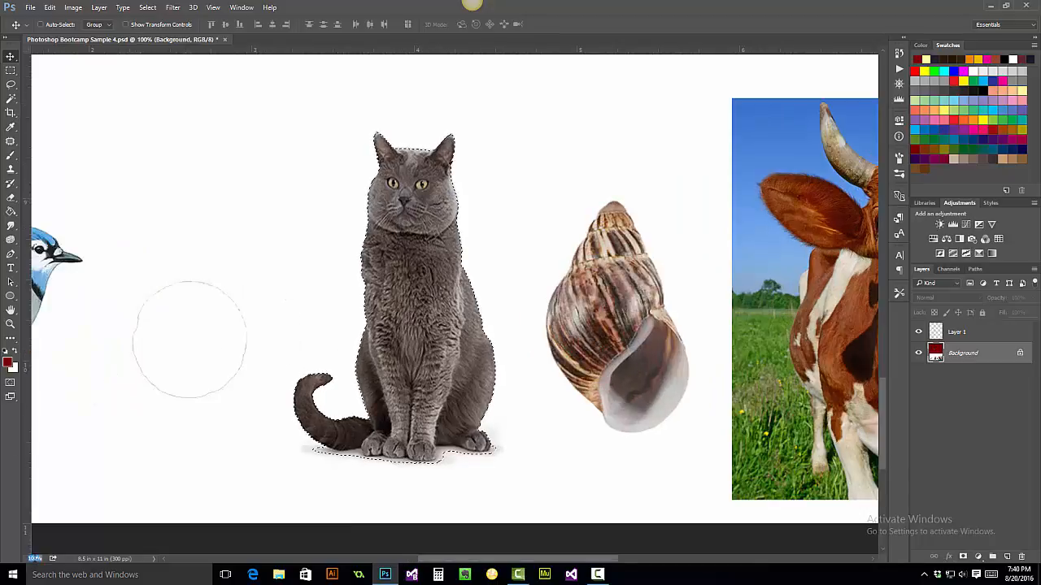
text(50)
key(Return)
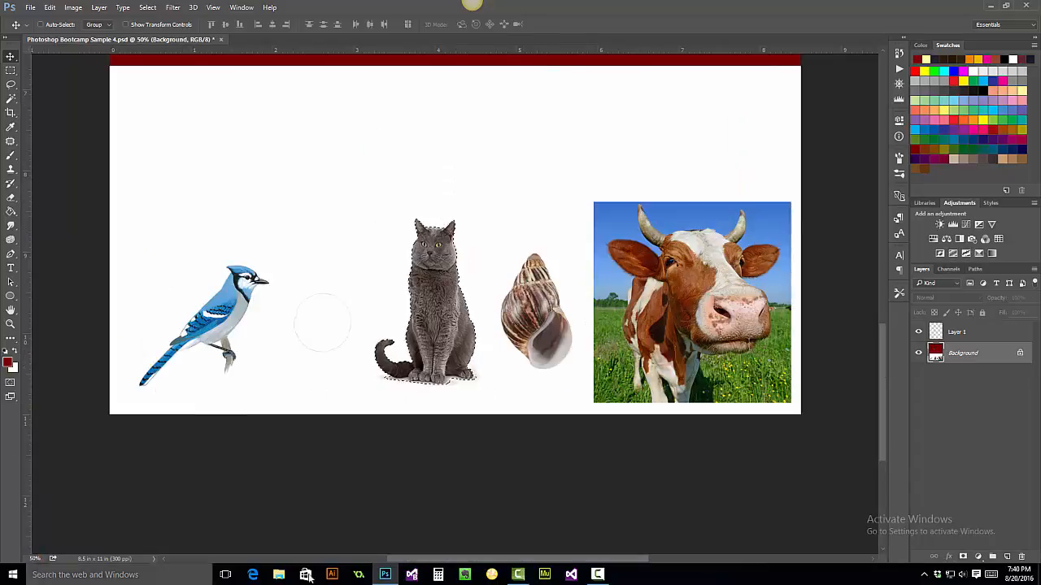
drag(882, 378, 872, 306)
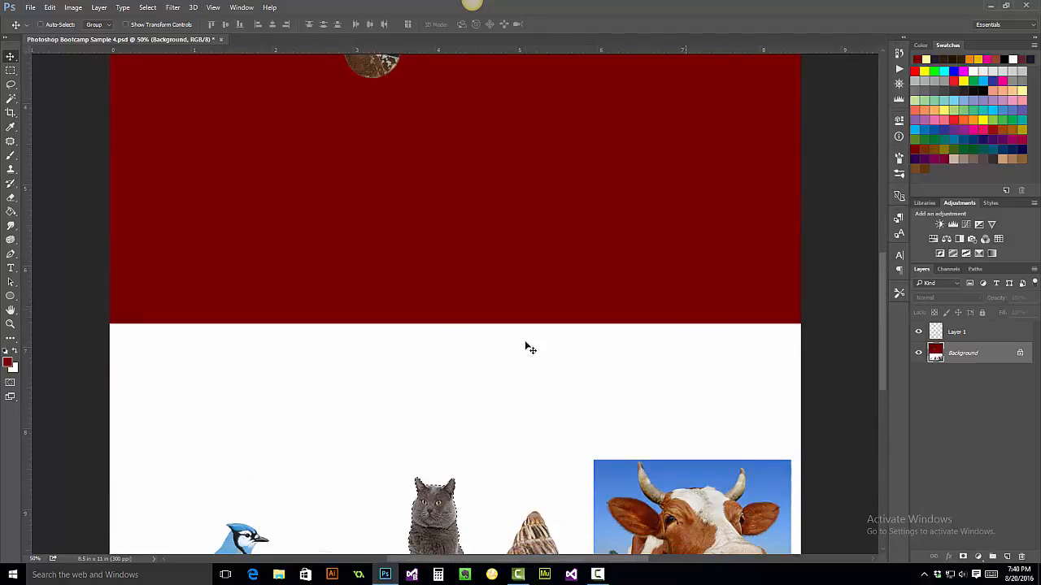
drag(439, 512, 439, 111)
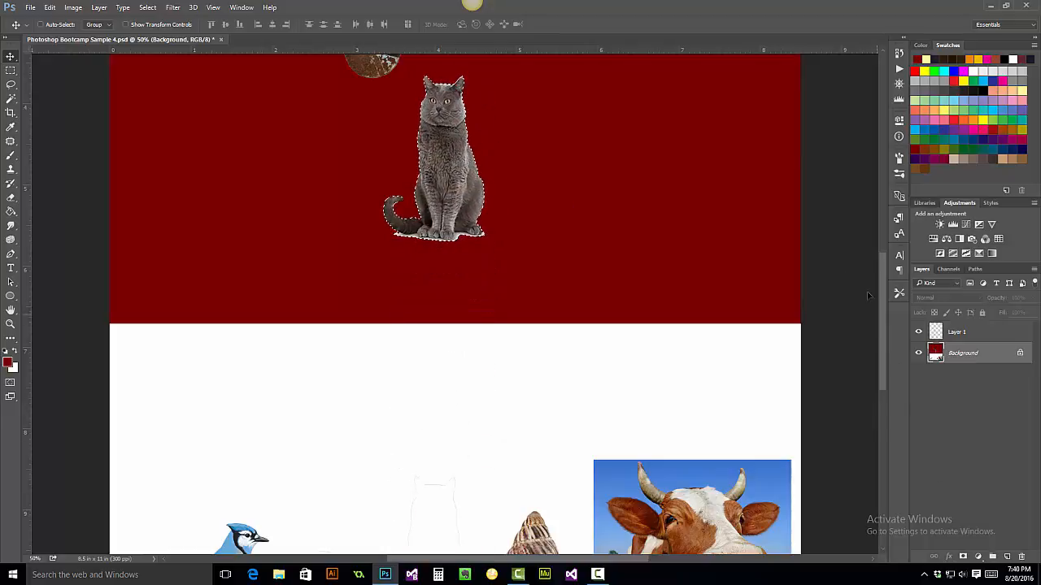
drag(882, 273, 864, 196)
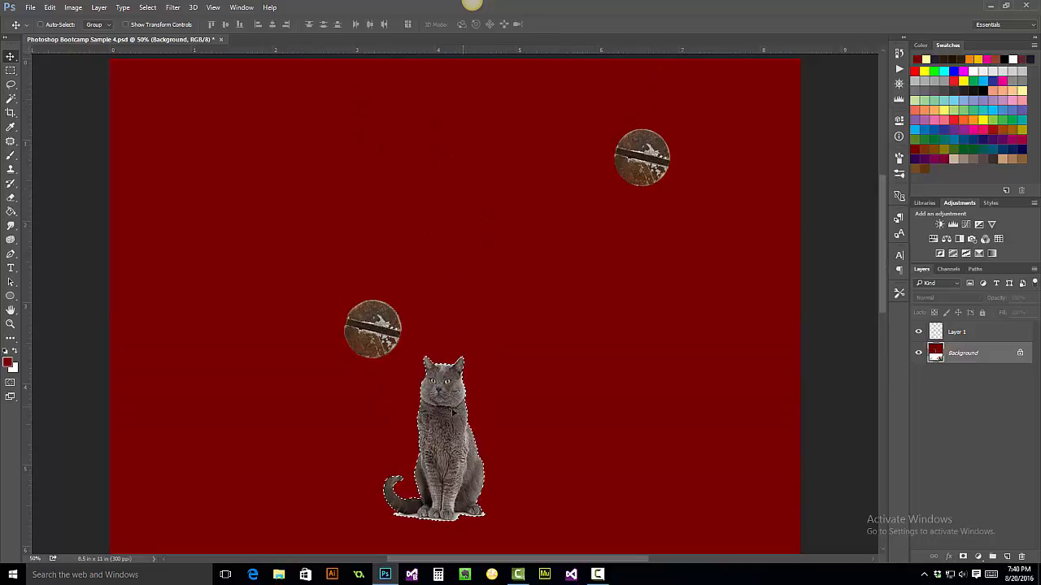
drag(443, 419, 475, 279)
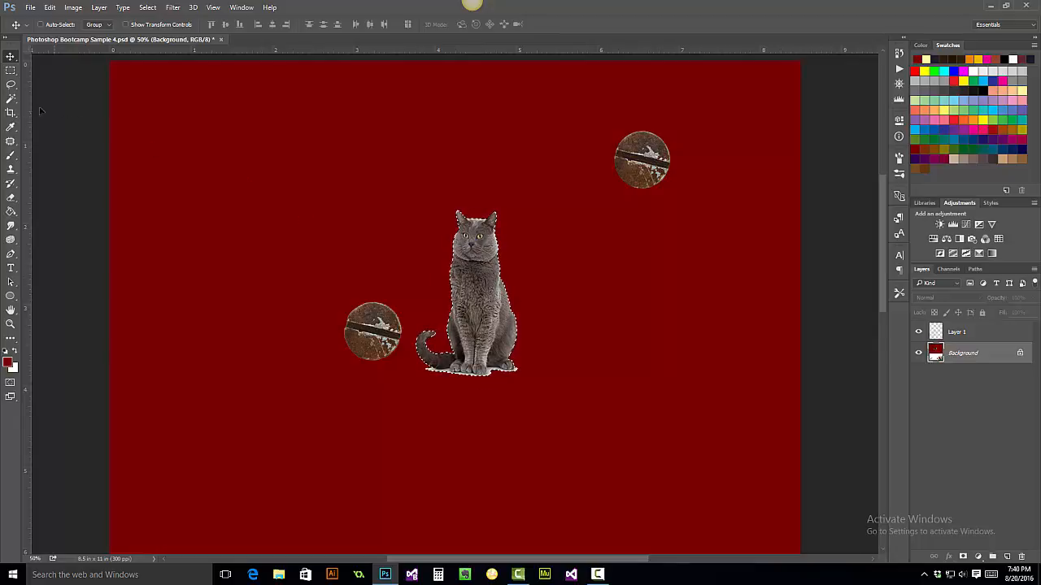
click(11, 98)
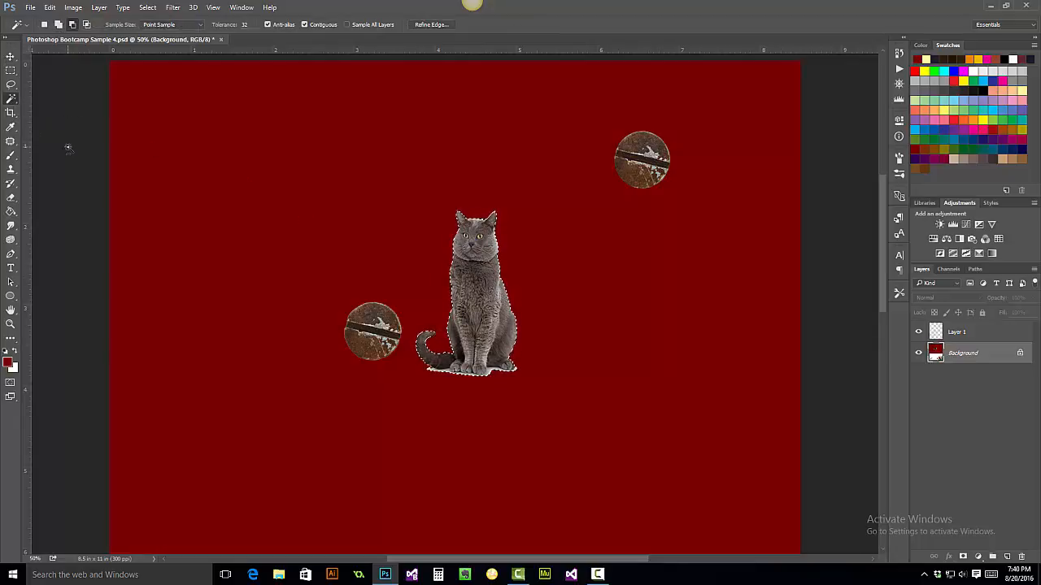
key(ctrl+d)
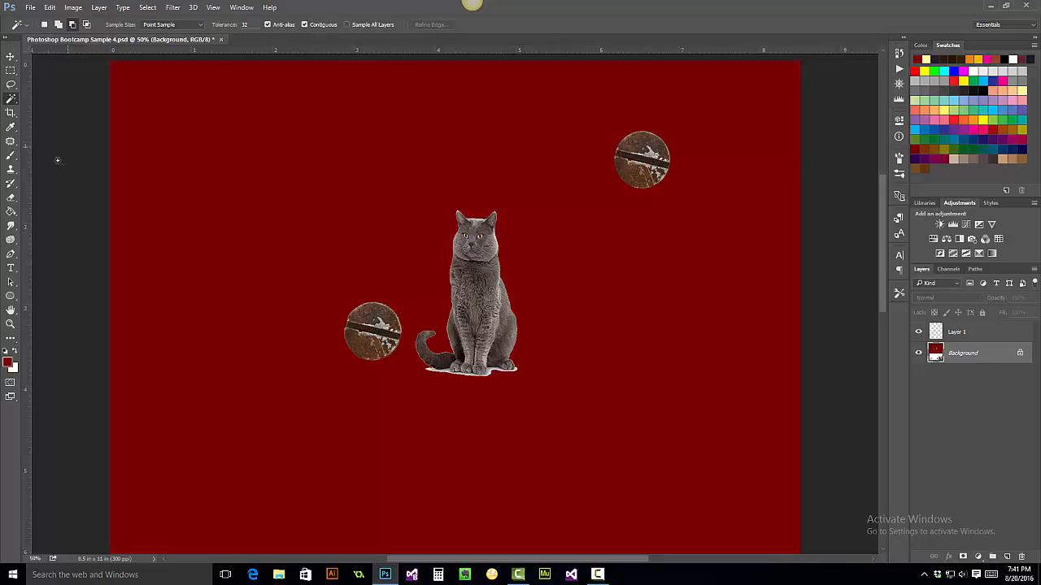
- Trace a Lasso selection around the snail shell at 200% zoom
click(11, 324)
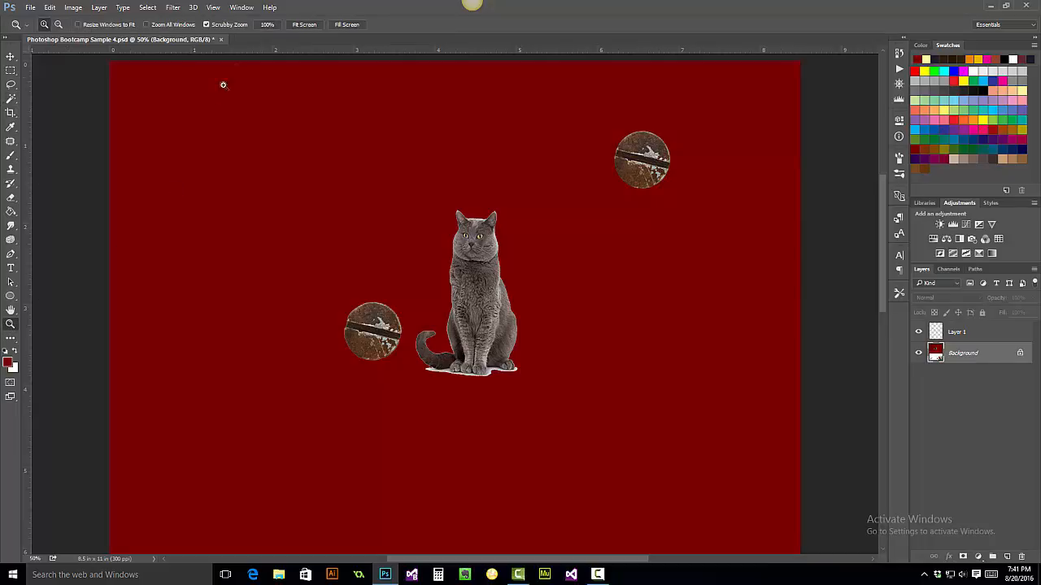
click(303, 24)
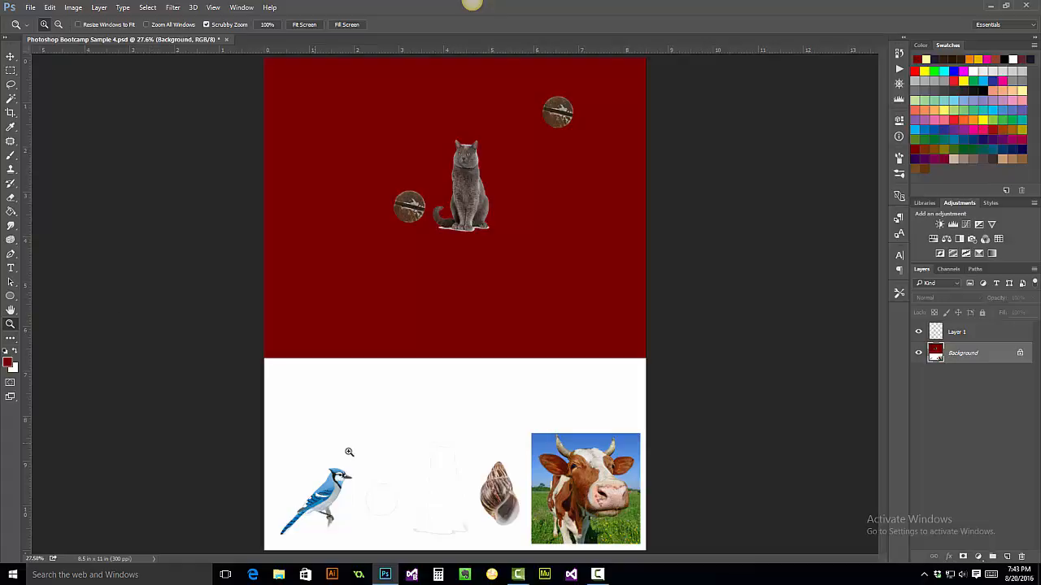
click(497, 497)
click(497, 496)
click(498, 497)
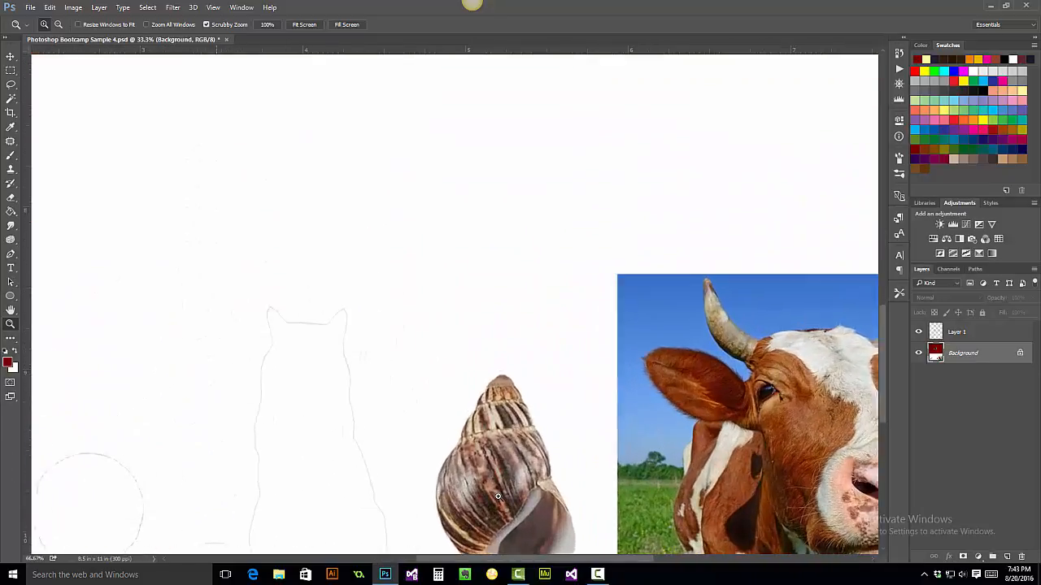
click(497, 497)
scroll(516, 440, down, 3)
scroll(514, 432, down, 5)
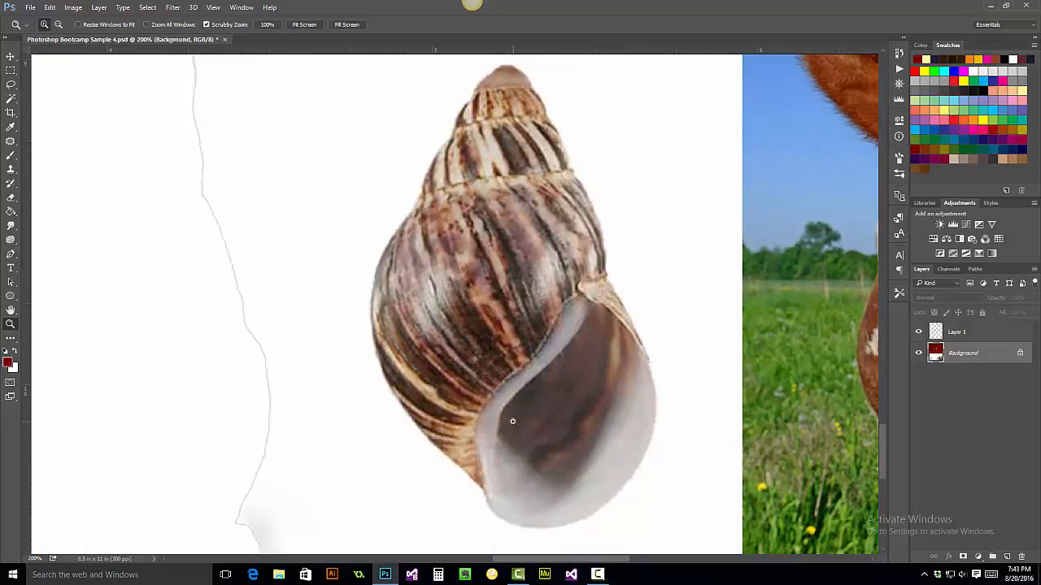
click(10, 85)
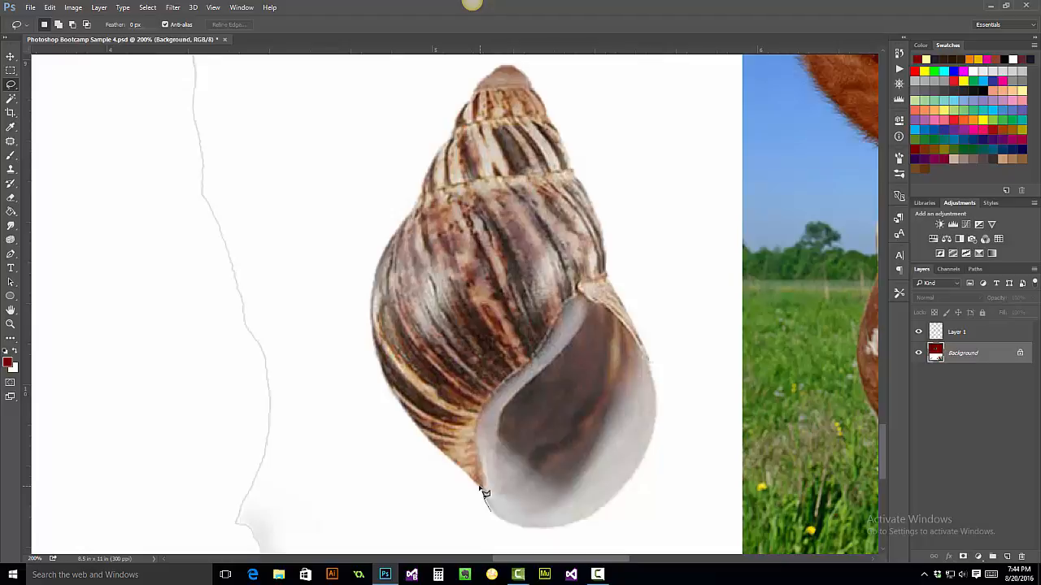
mouse_move(483, 492)
mouse_down()
mouse_move(385, 388)
mouse_move(370, 335)
mouse_move(373, 277)
mouse_move(424, 195)
mouse_up()
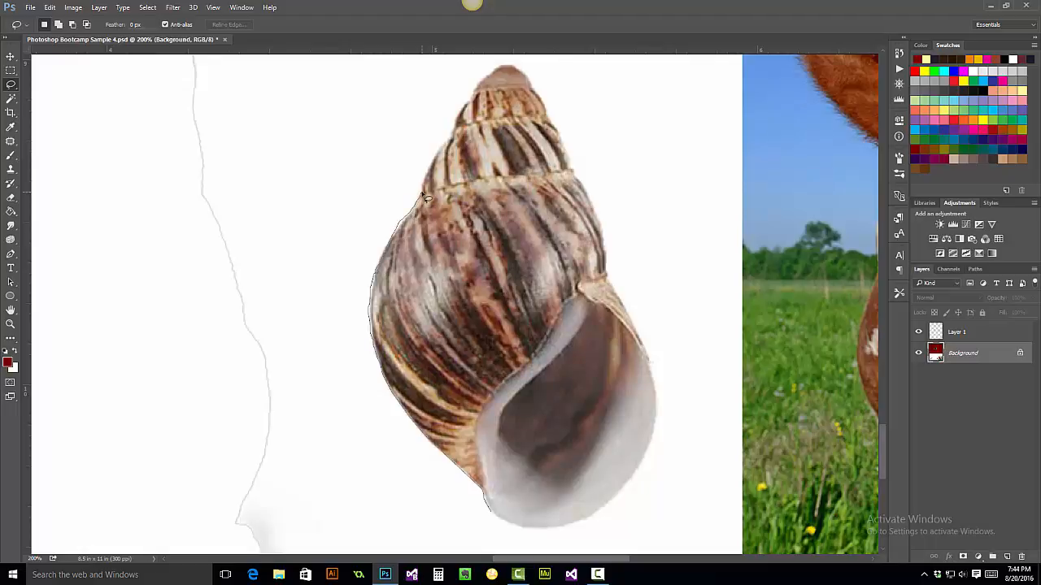
mouse_move(423, 196)
mouse_down()
mouse_move(480, 78)
mouse_move(509, 68)
mouse_move(524, 76)
mouse_move(566, 141)
mouse_move(665, 411)
mouse_move(658, 397)
mouse_move(641, 467)
mouse_move(592, 518)
mouse_move(536, 527)
mouse_move(490, 513)
mouse_move(669, 476)
mouse_move(488, 510)
mouse_up()
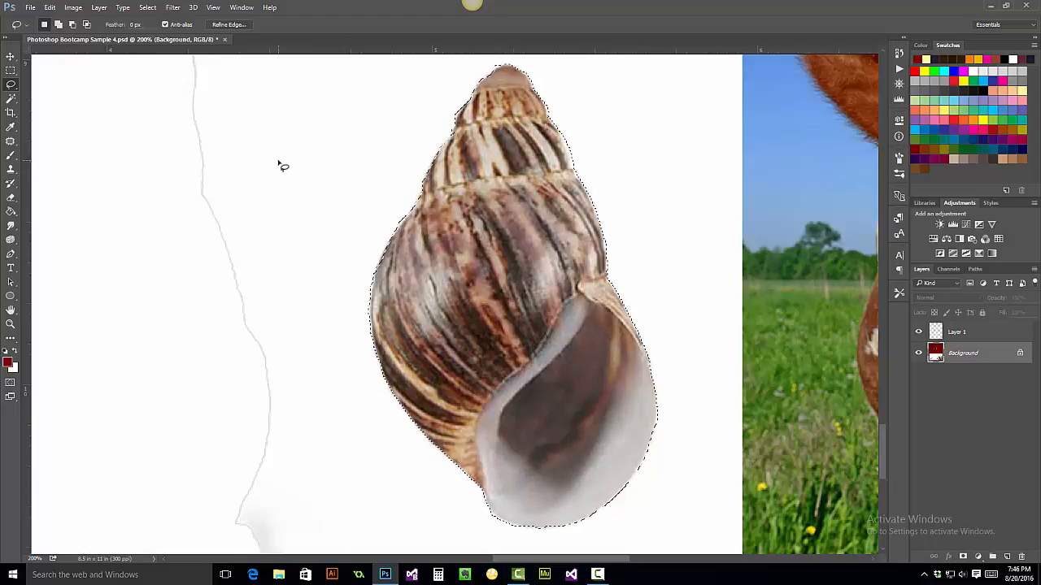
- Move the selected snail shell into the red area to the right of the cat
key(ctrl+0)
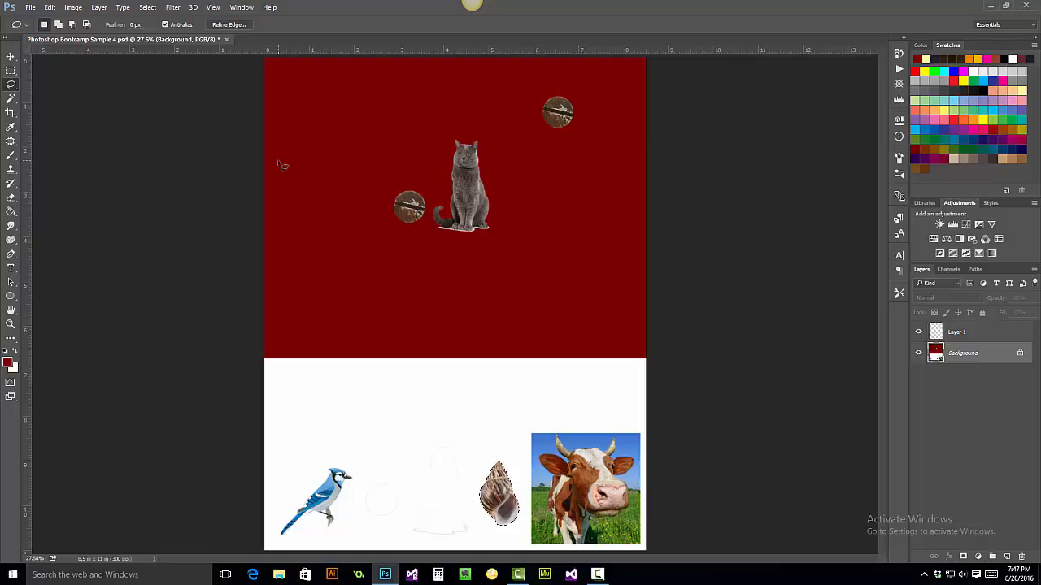
click(13, 57)
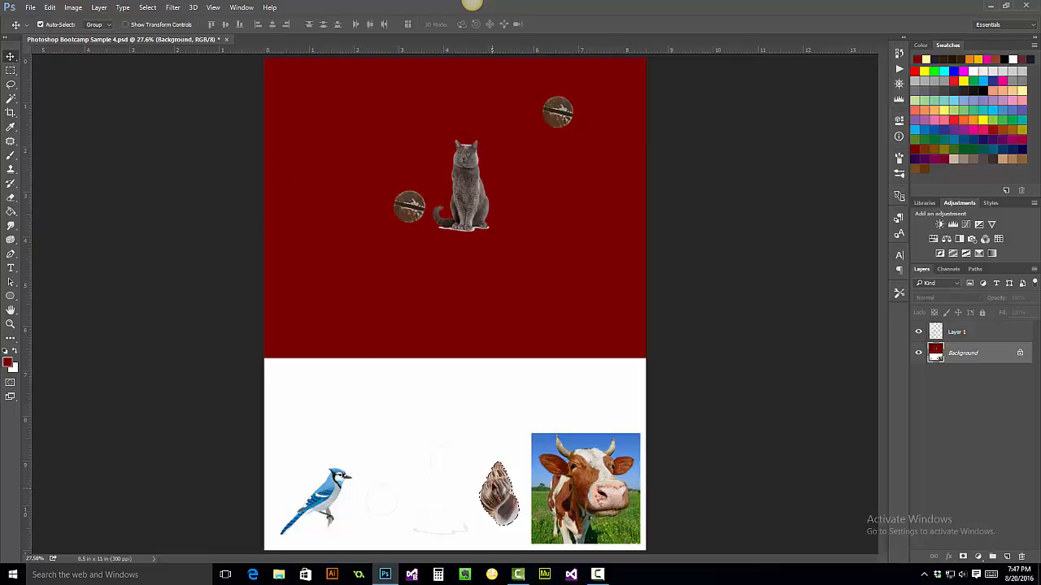
drag(496, 477, 544, 224)
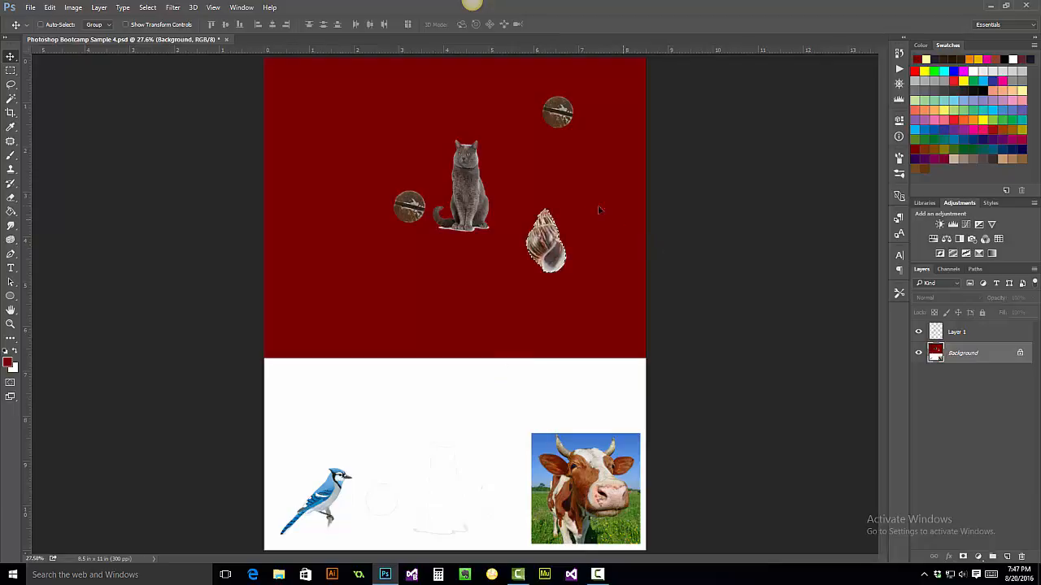
- Rotate the snail shell to lie horizontally and move it beside the lower screw head in front of the cat
click(51, 8)
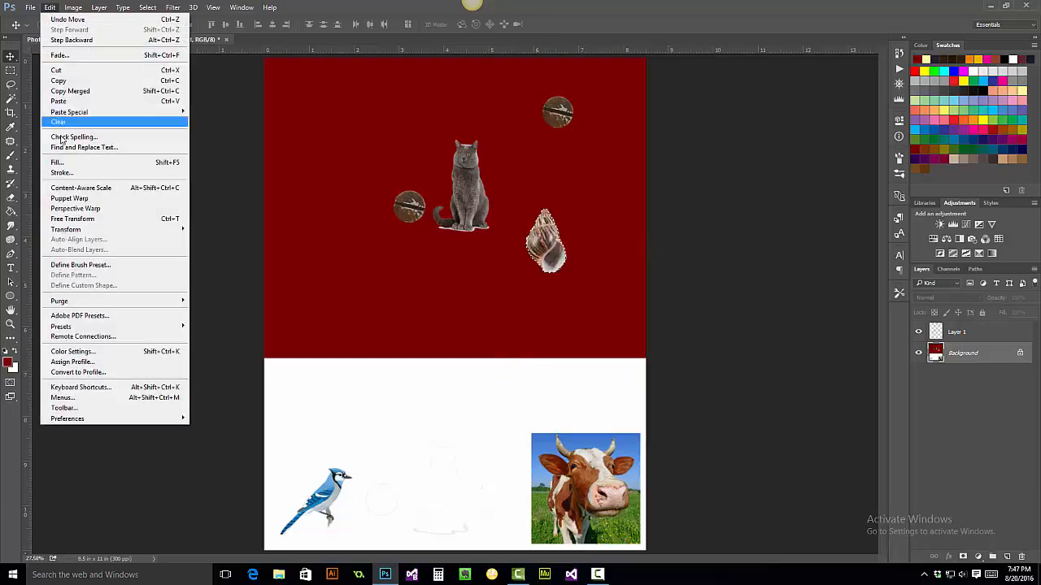
mouse_move(77, 232)
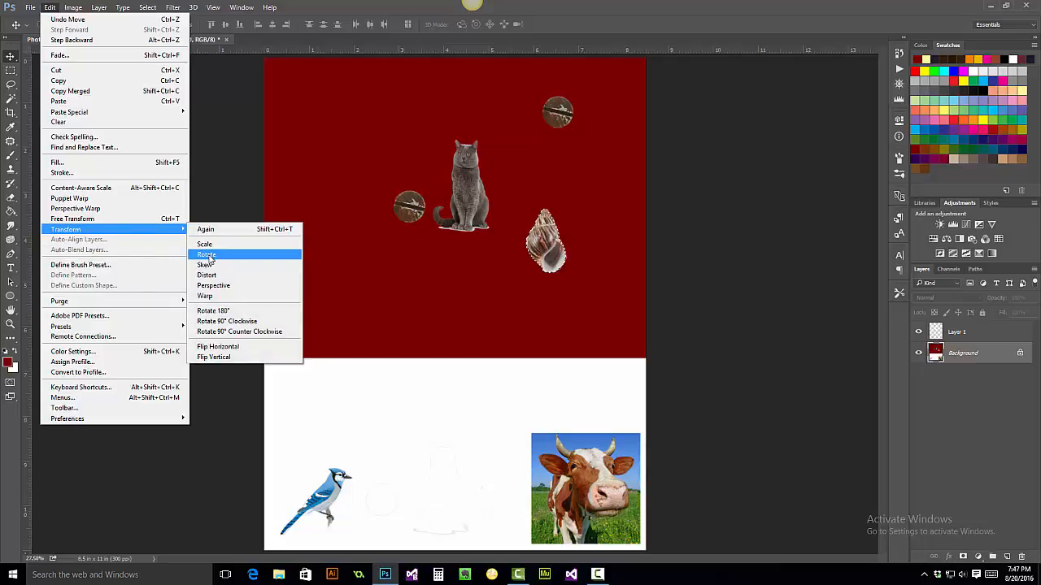
click(208, 256)
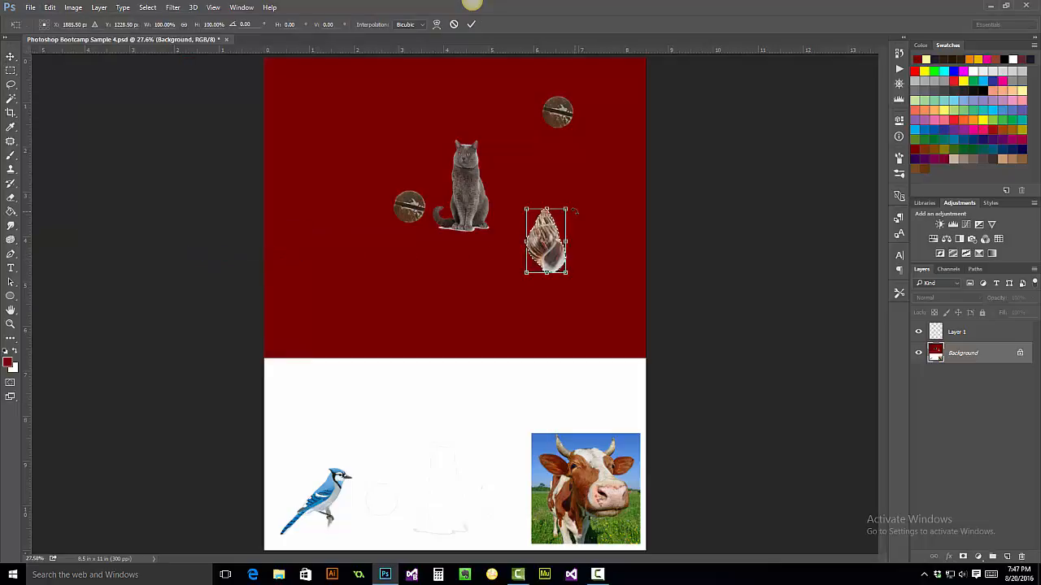
drag(570, 206, 592, 309)
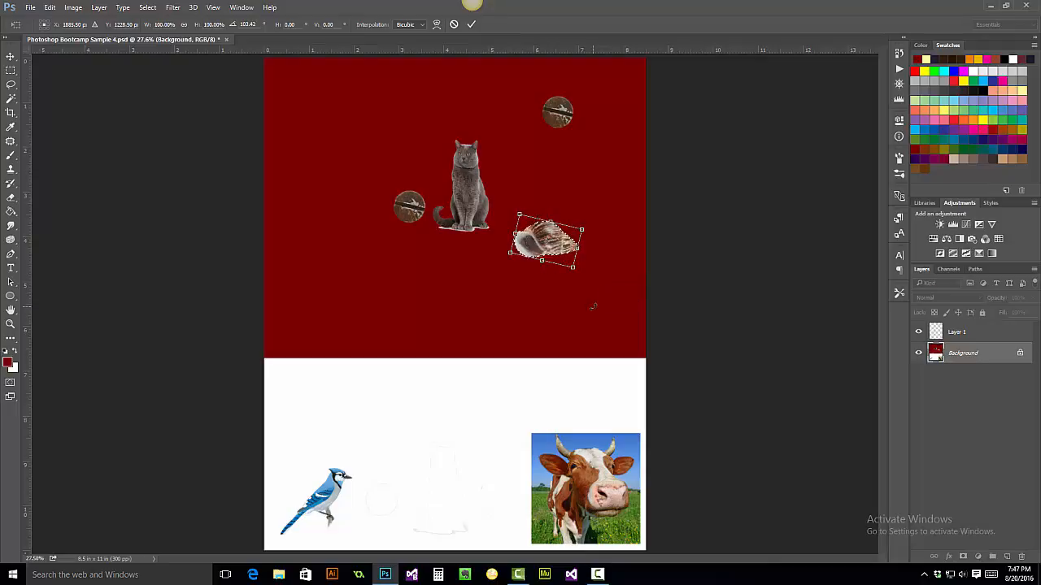
drag(591, 228, 594, 235)
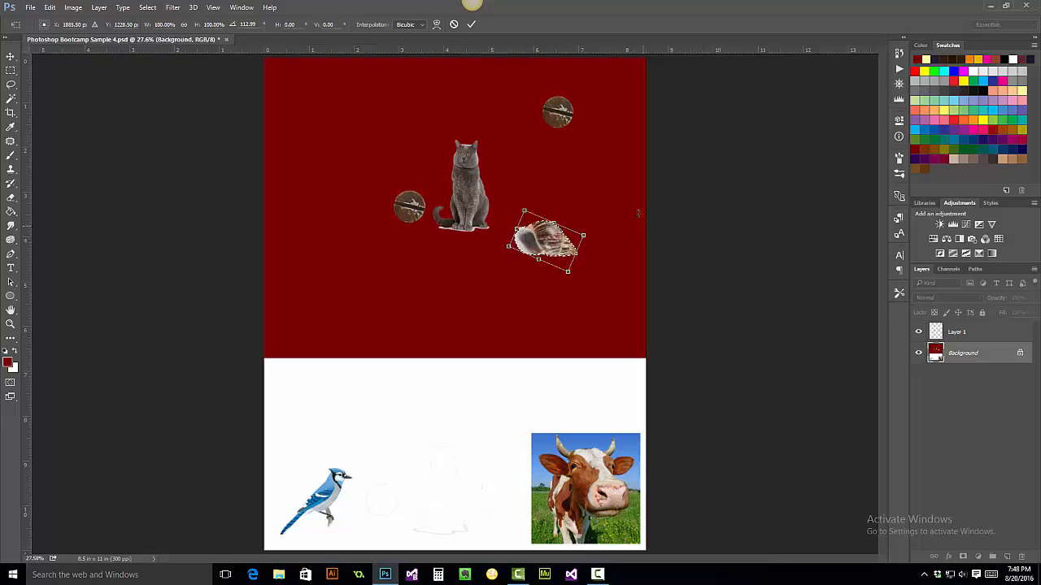
drag(550, 231, 482, 130)
drag(483, 130, 439, 242)
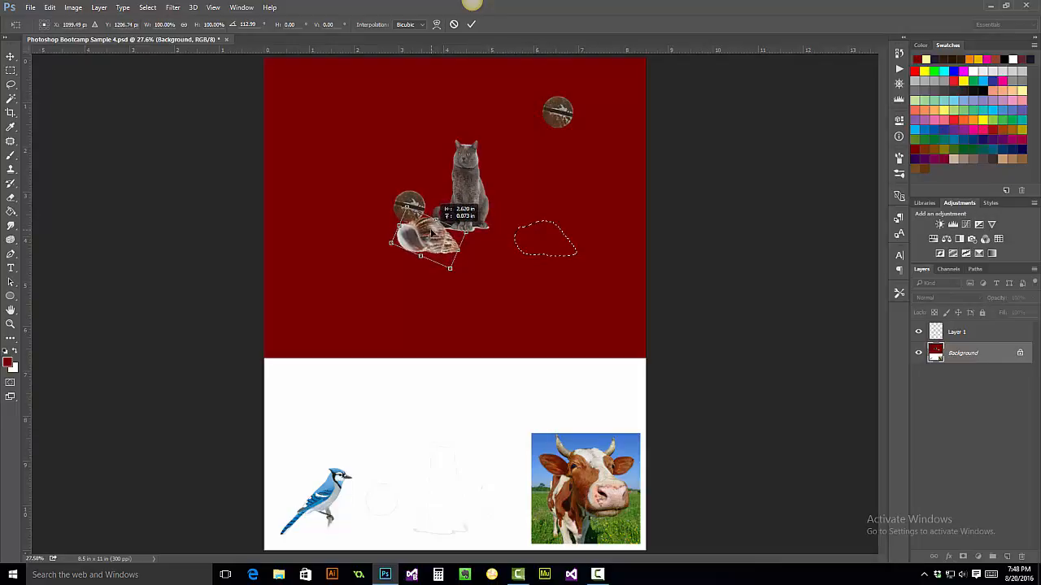
drag(432, 233, 432, 234)
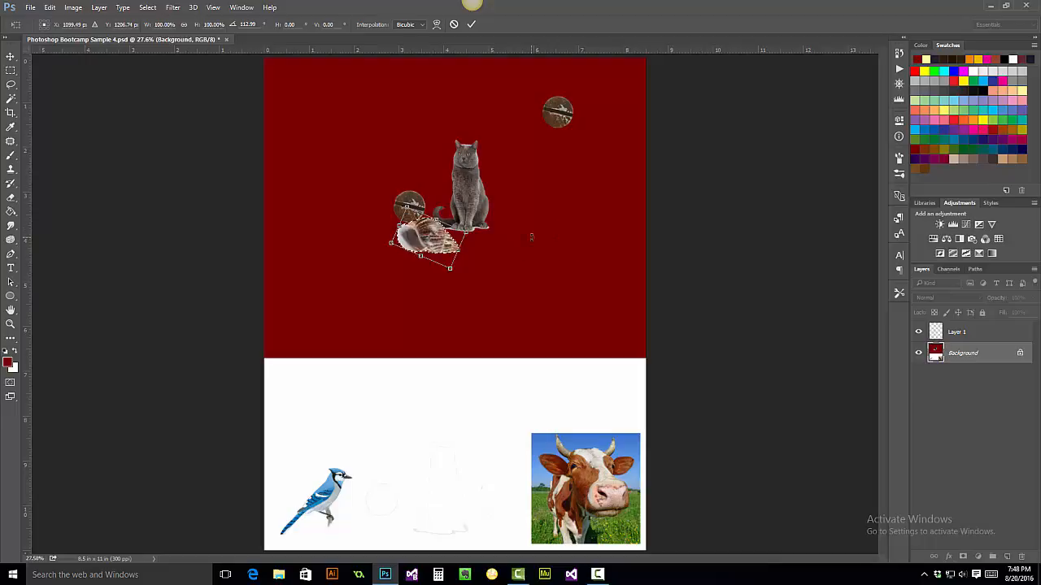
- Apply the rotation transformation to the snail shell and deselect it
click(148, 9)
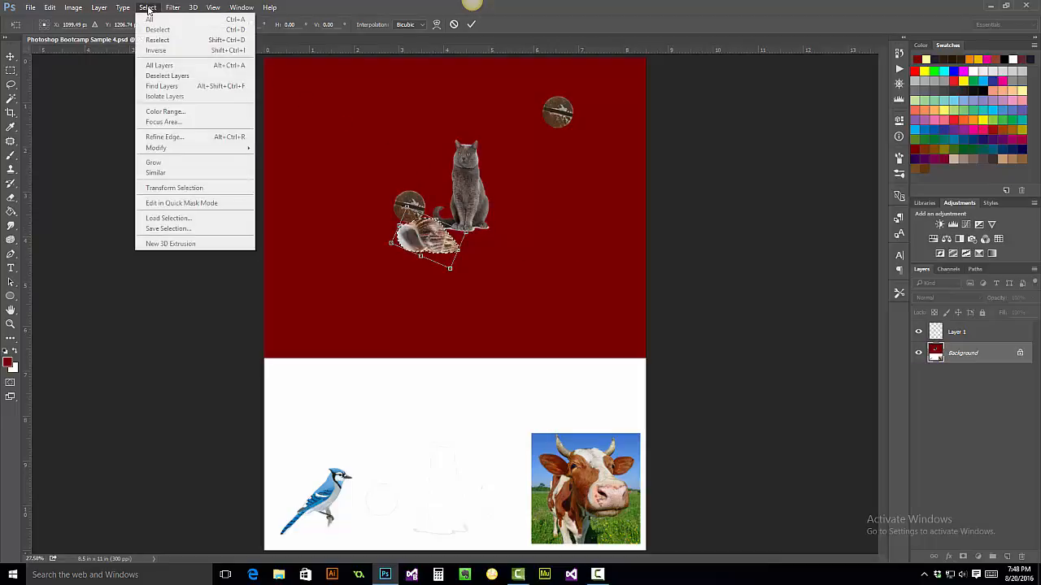
click(148, 8)
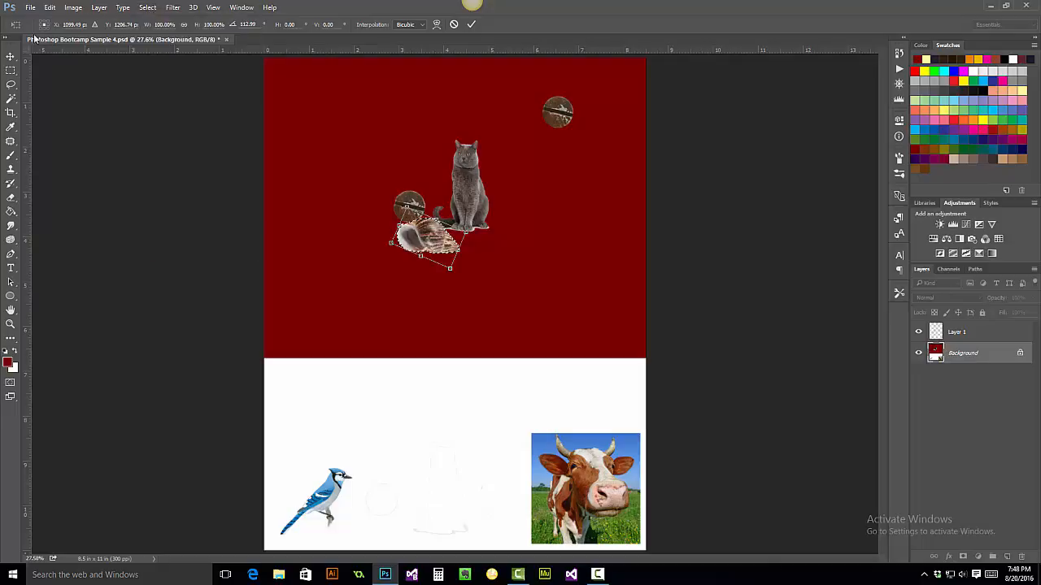
click(10, 59)
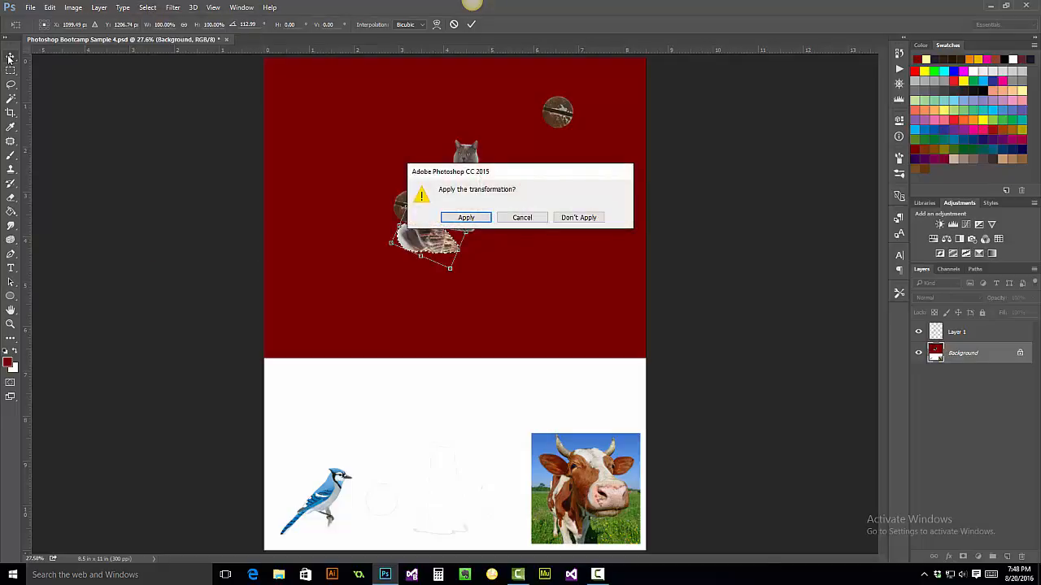
click(465, 218)
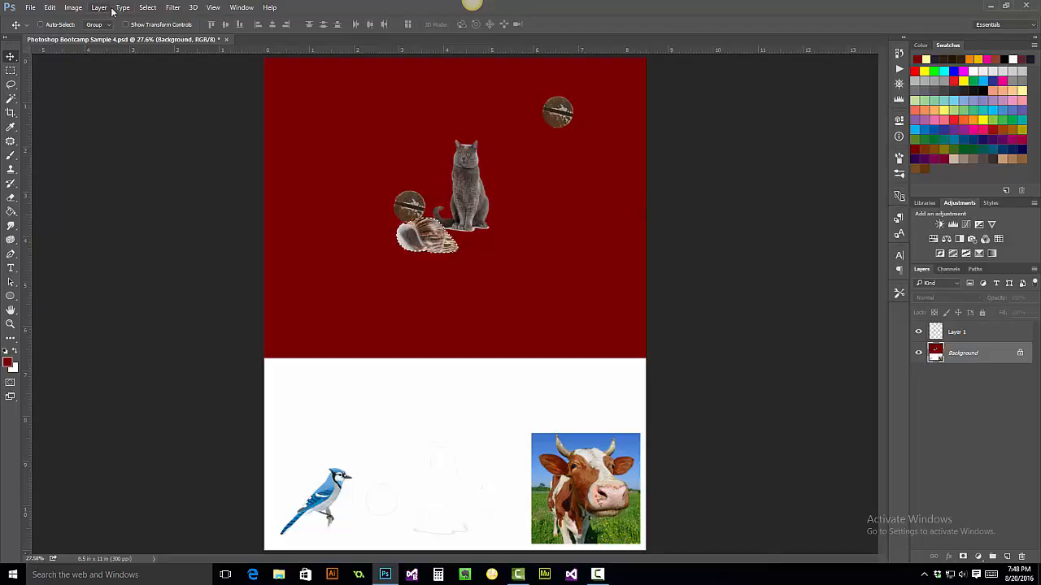
click(147, 7)
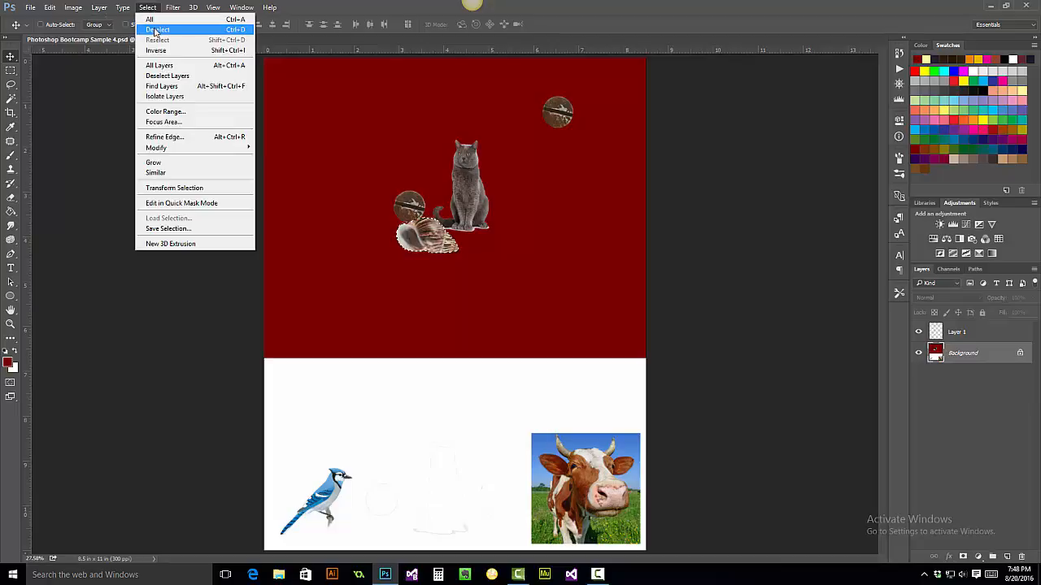
click(157, 30)
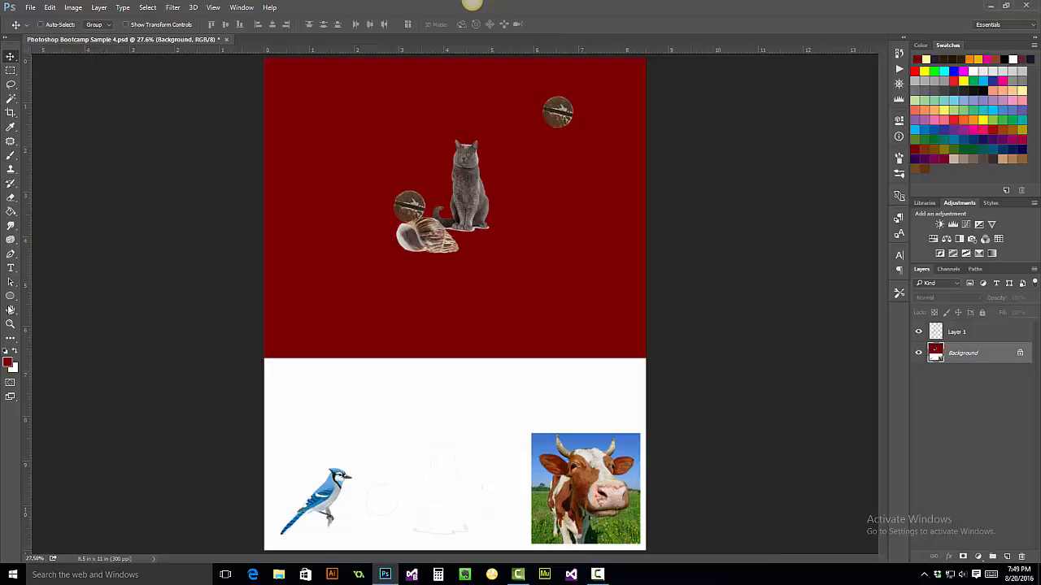
- Trace a Magnetic Lasso selection around the cow's head and body at about 97% zoom
click(11, 323)
drag(557, 475, 599, 476)
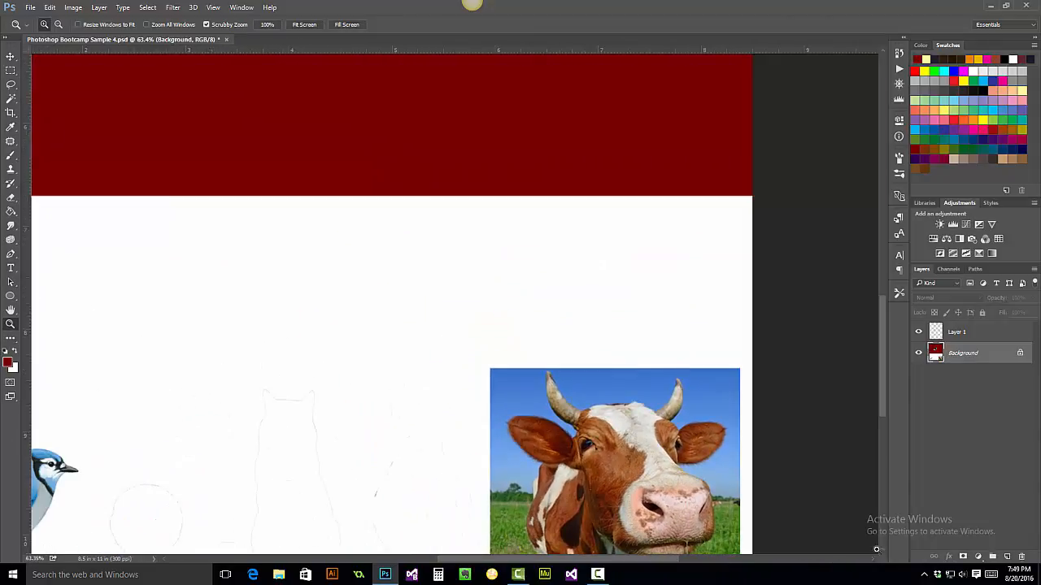
scroll(883, 551, down, 5)
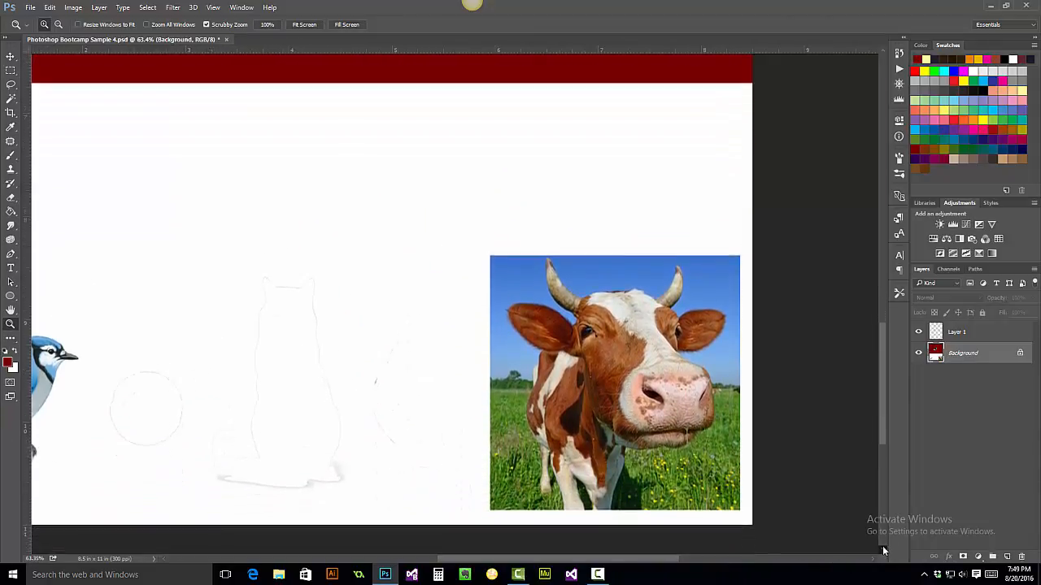
drag(606, 389, 621, 403)
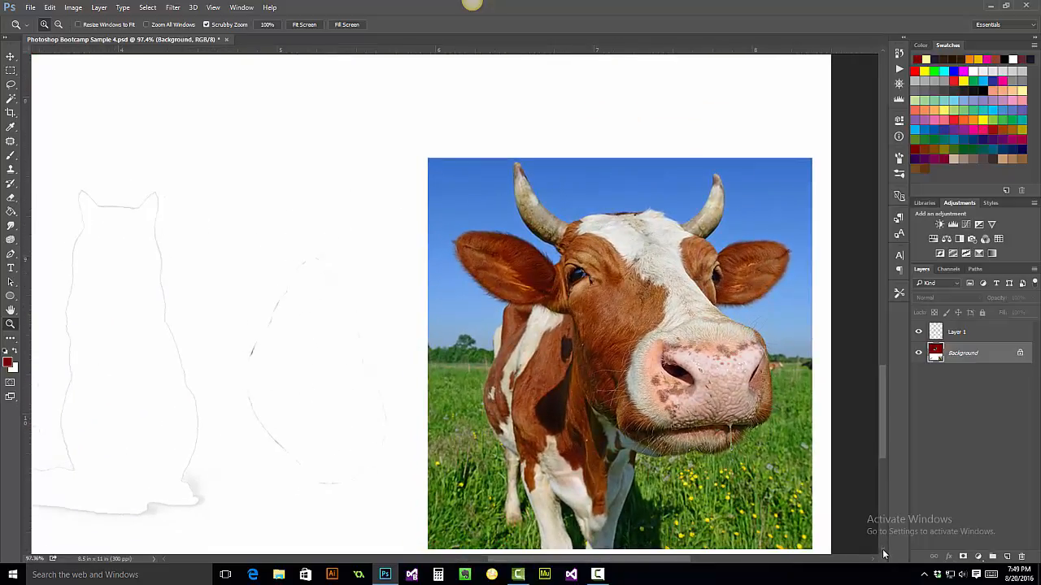
scroll(883, 554, down, 2)
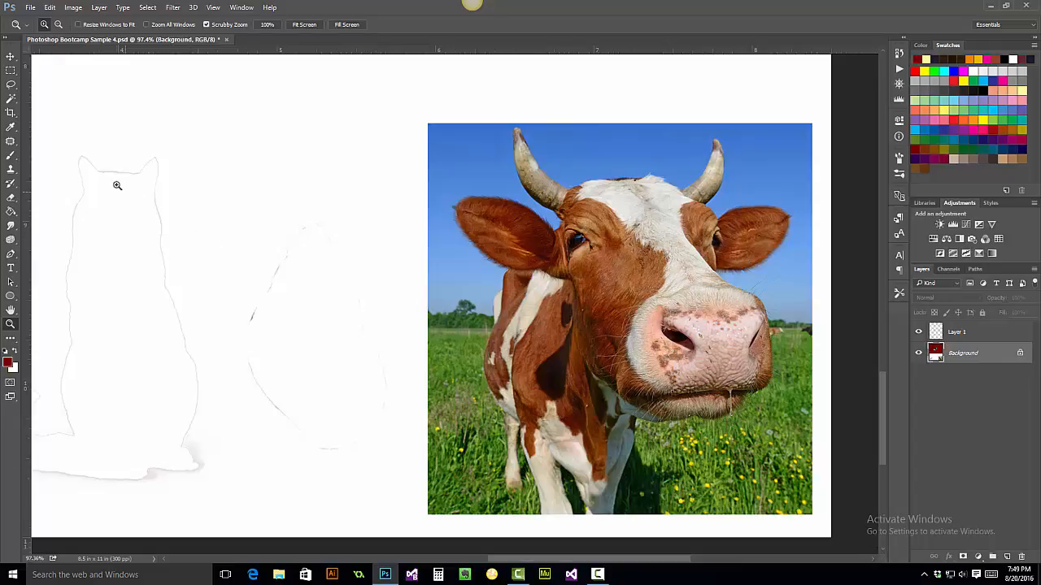
click(10, 86)
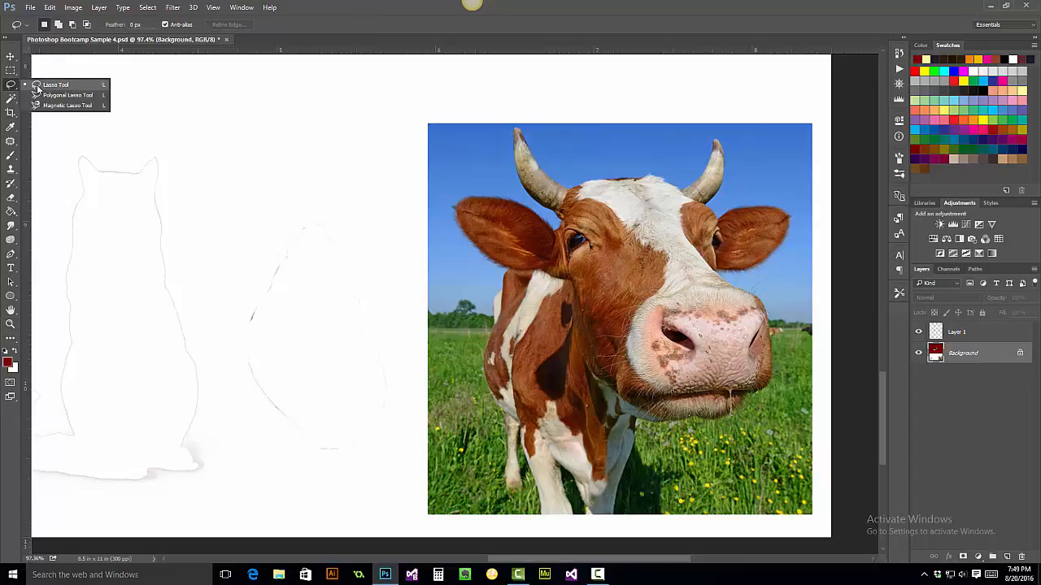
click(54, 104)
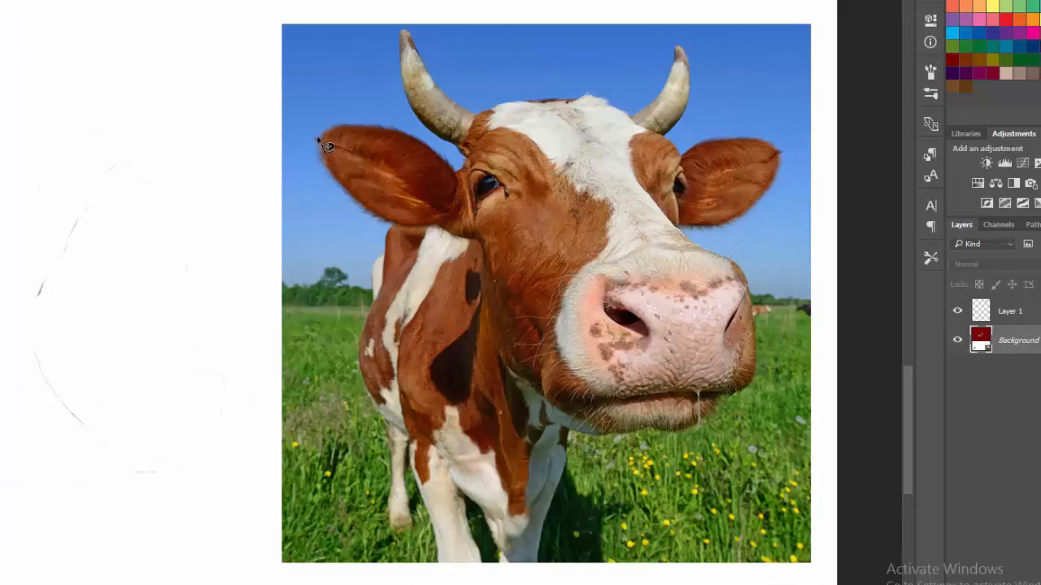
click(318, 139)
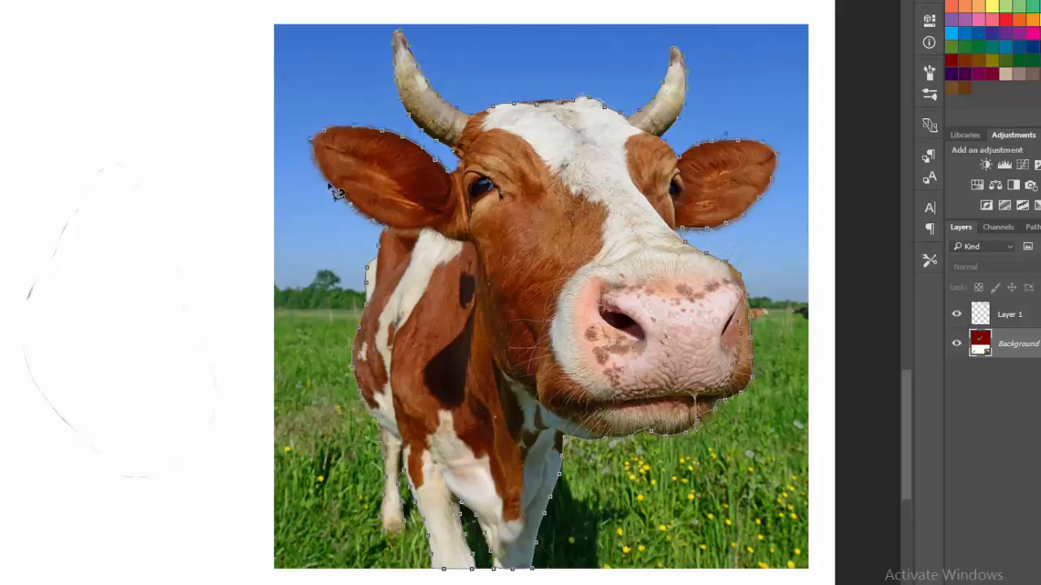
click(317, 144)
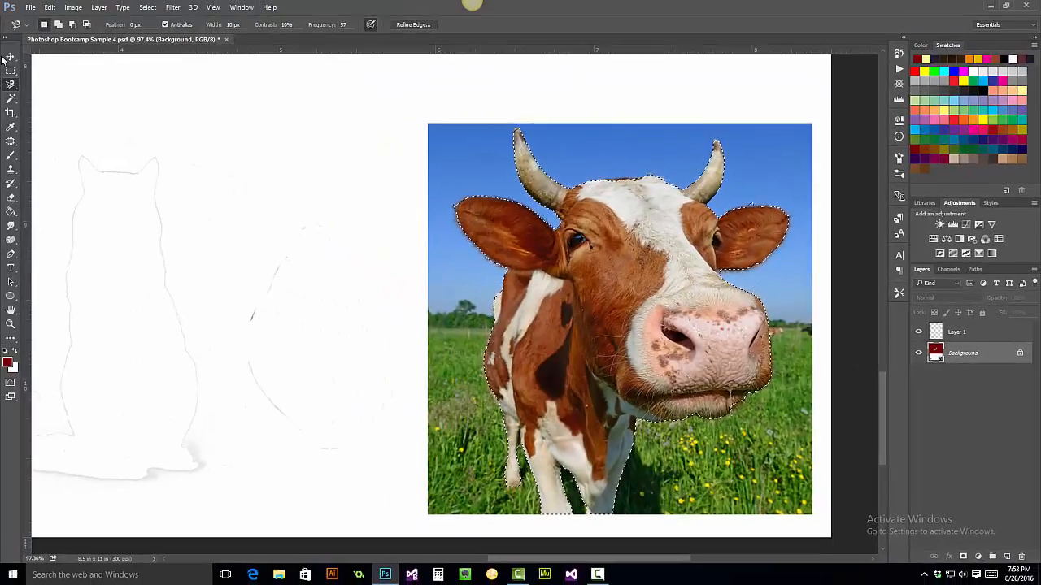
- Move the selected cow into the red area to the right of the cat, then deselect it
click(8, 58)
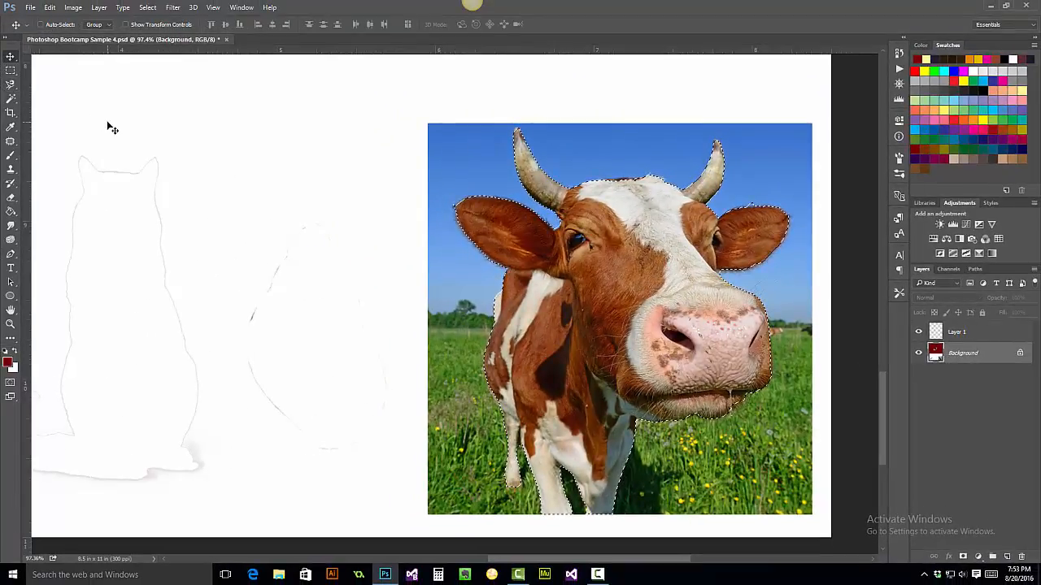
key(ctrl+0)
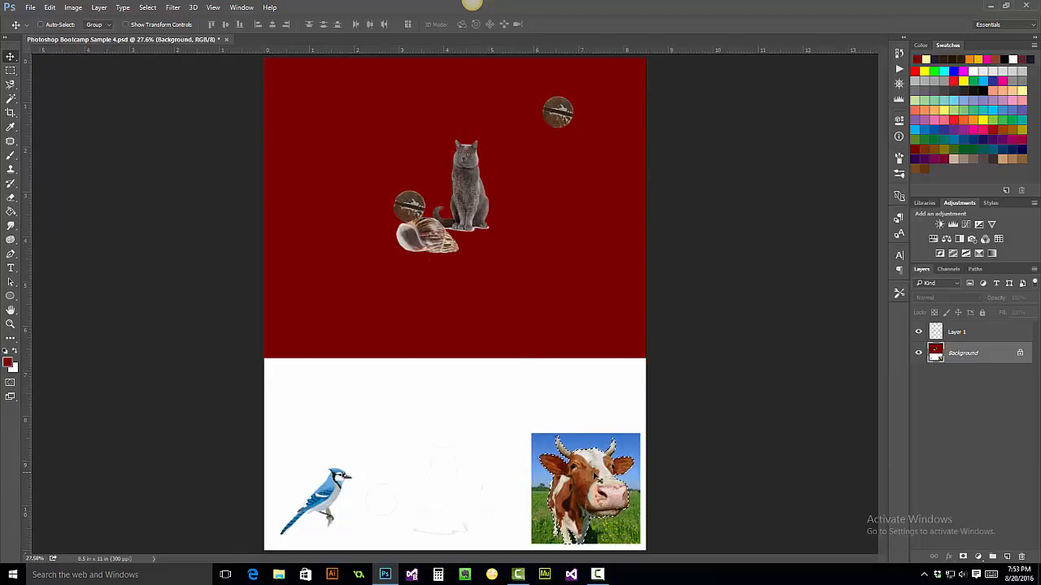
drag(591, 470, 561, 165)
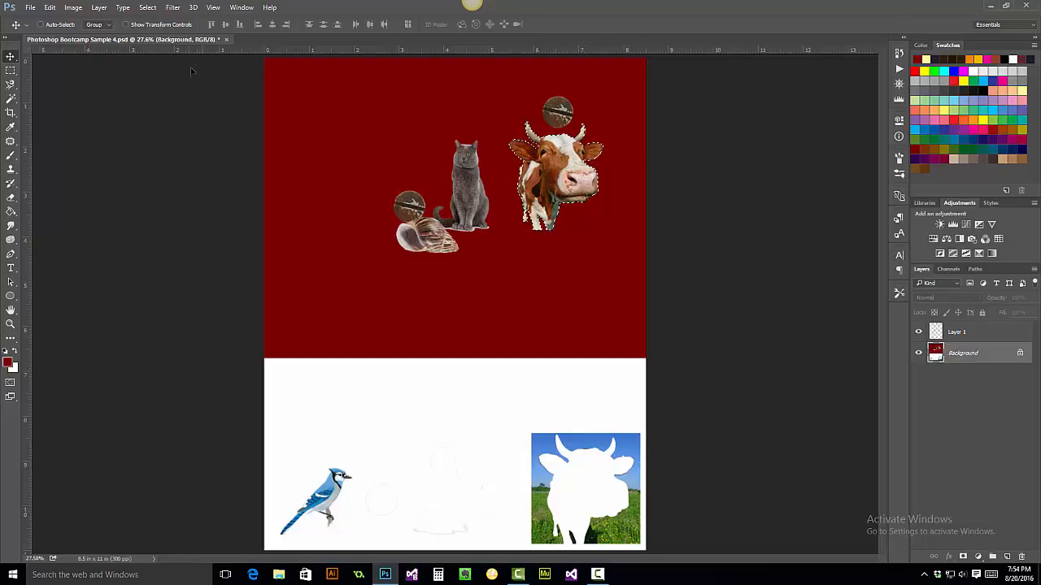
click(11, 98)
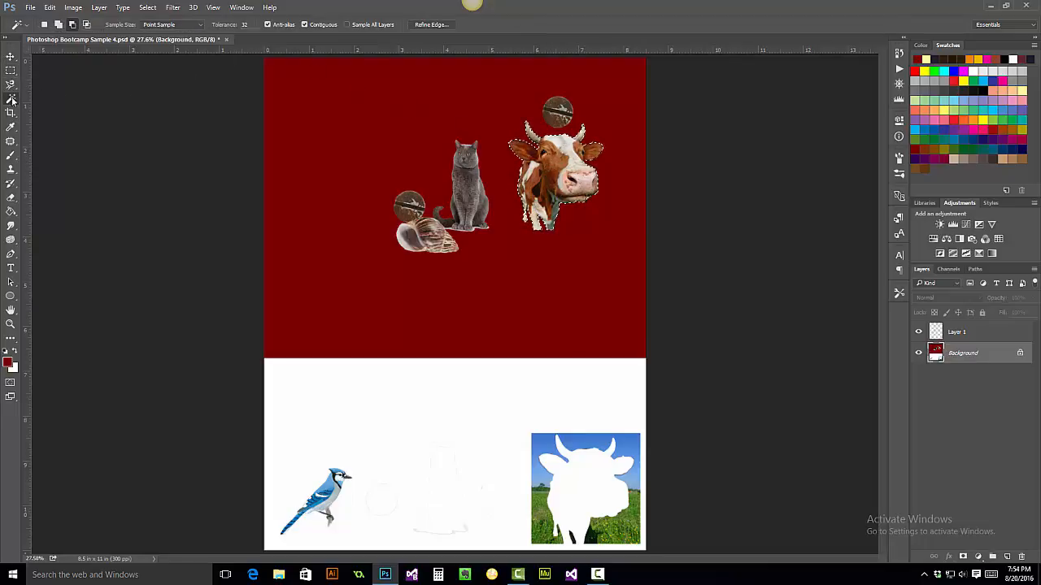
key(ctrl+d)
click(11, 56)
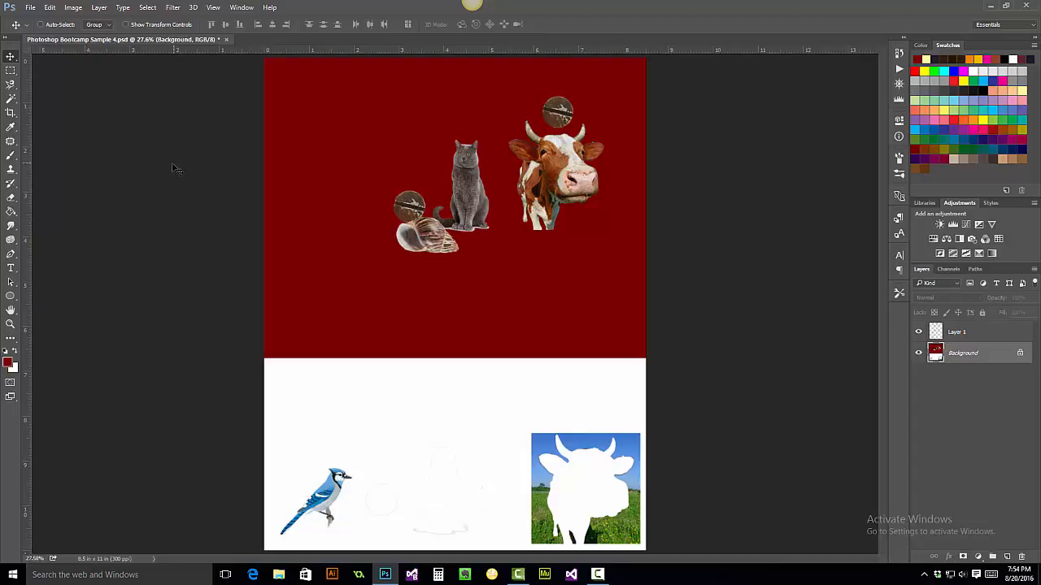
- Select the blue jay with the Magnetic Lasso at a frequency of 100, tracing around it at 200% zoom
click(10, 324)
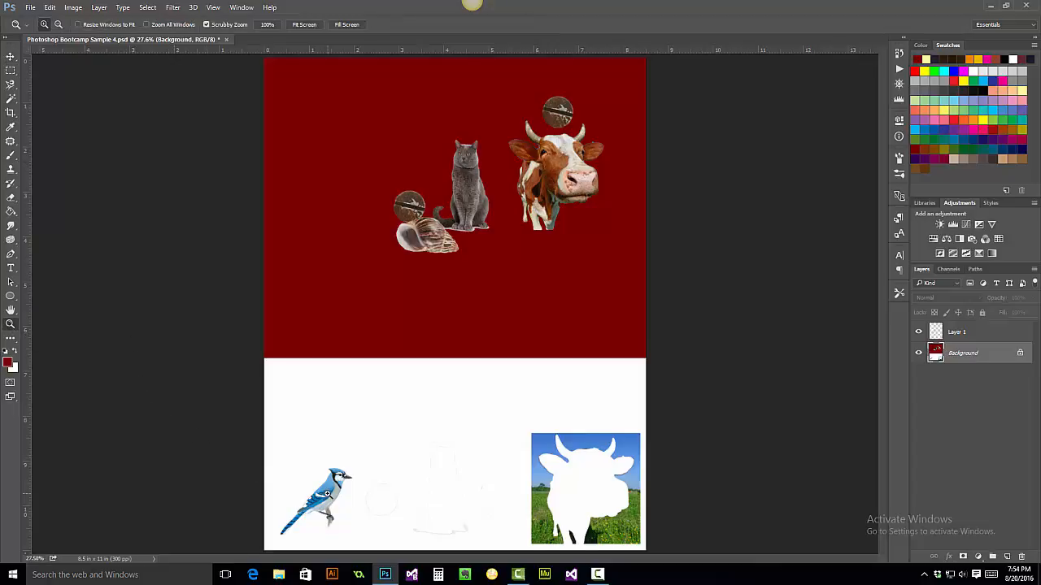
drag(328, 494, 670, 427)
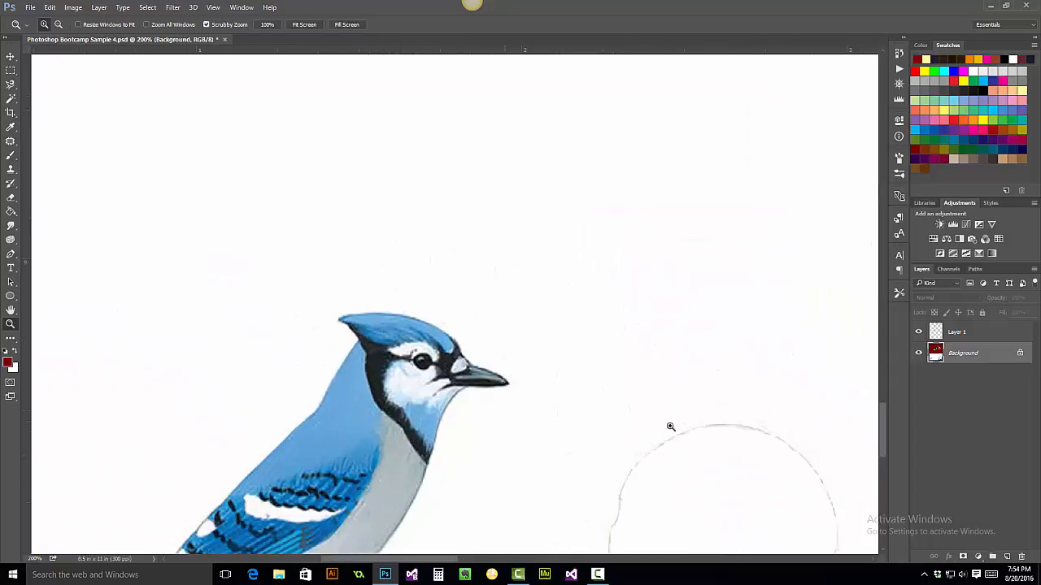
scroll(793, 396, down, 5)
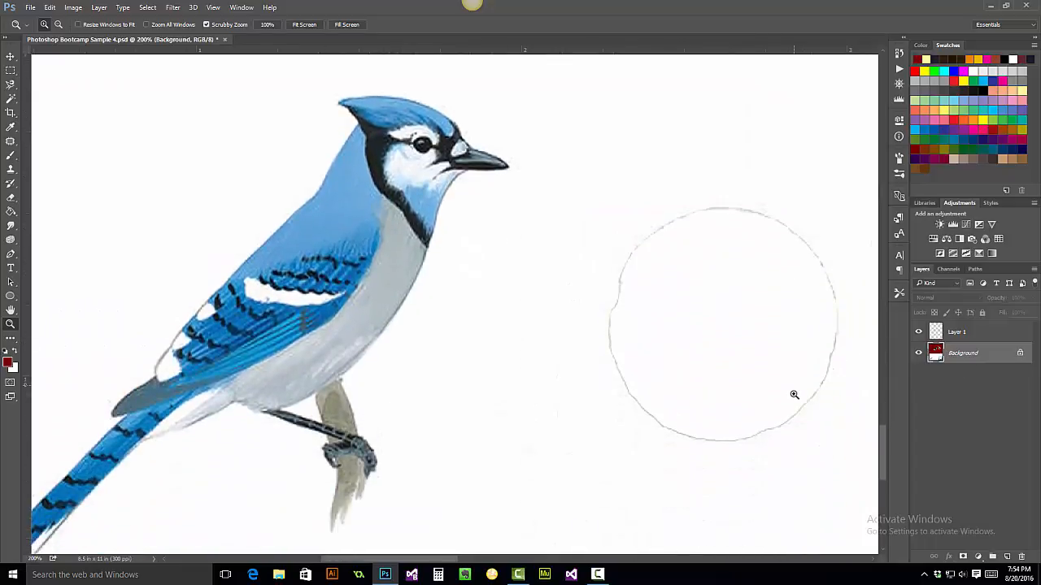
scroll(794, 395, down, 1)
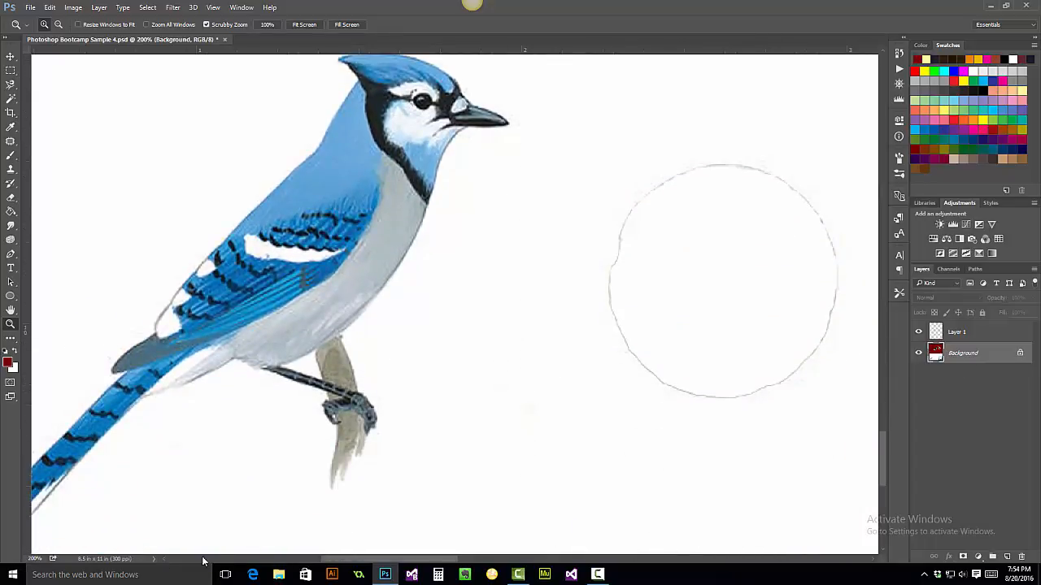
click(164, 560)
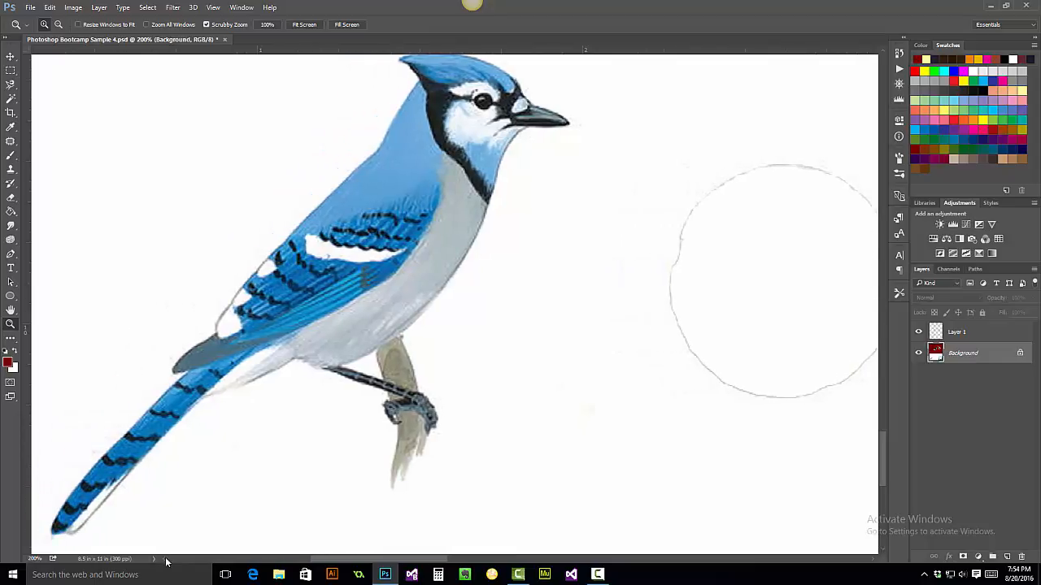
scroll(500, 398, up, 1)
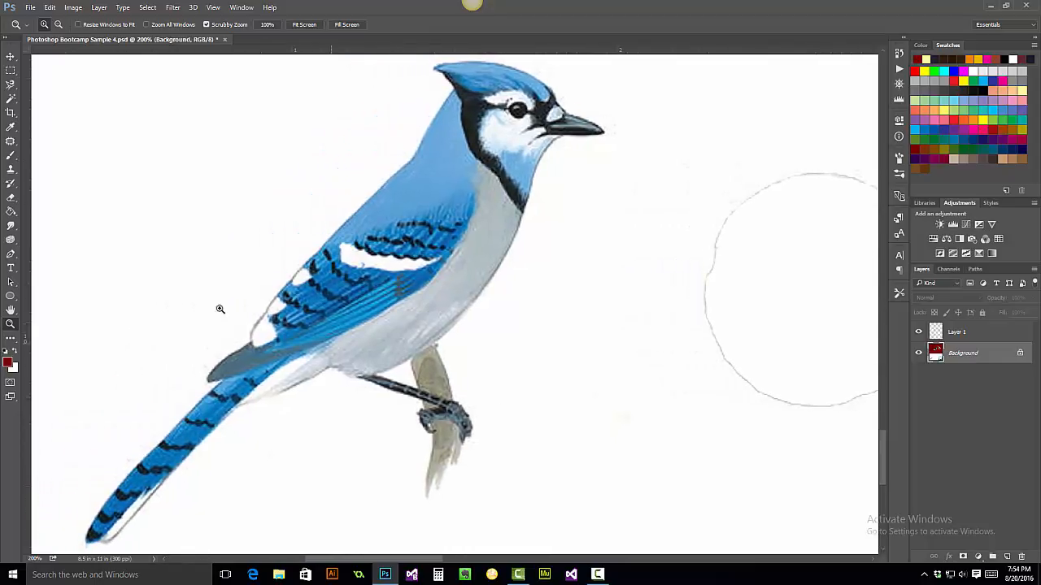
click(10, 83)
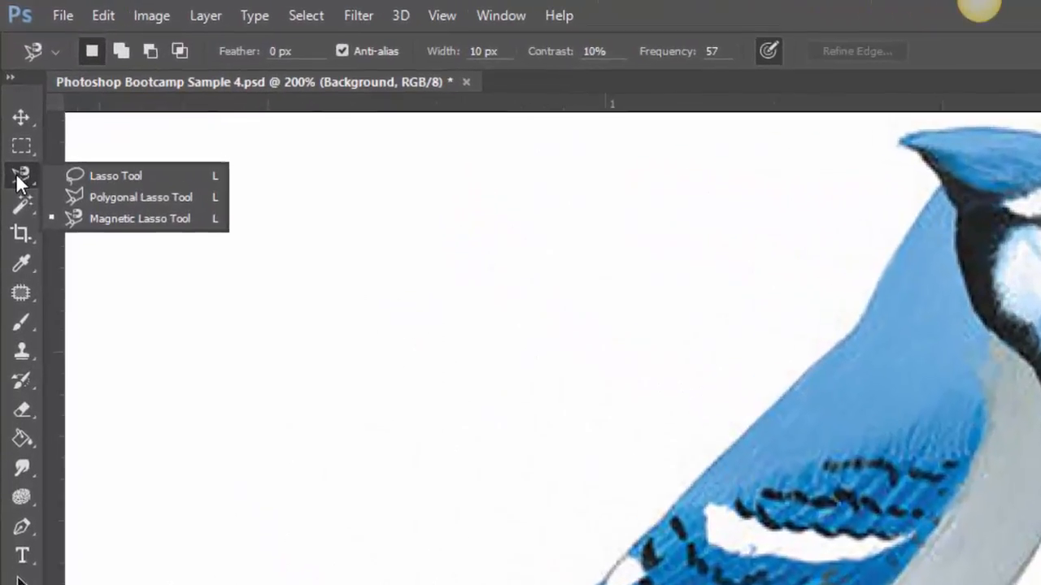
click(121, 217)
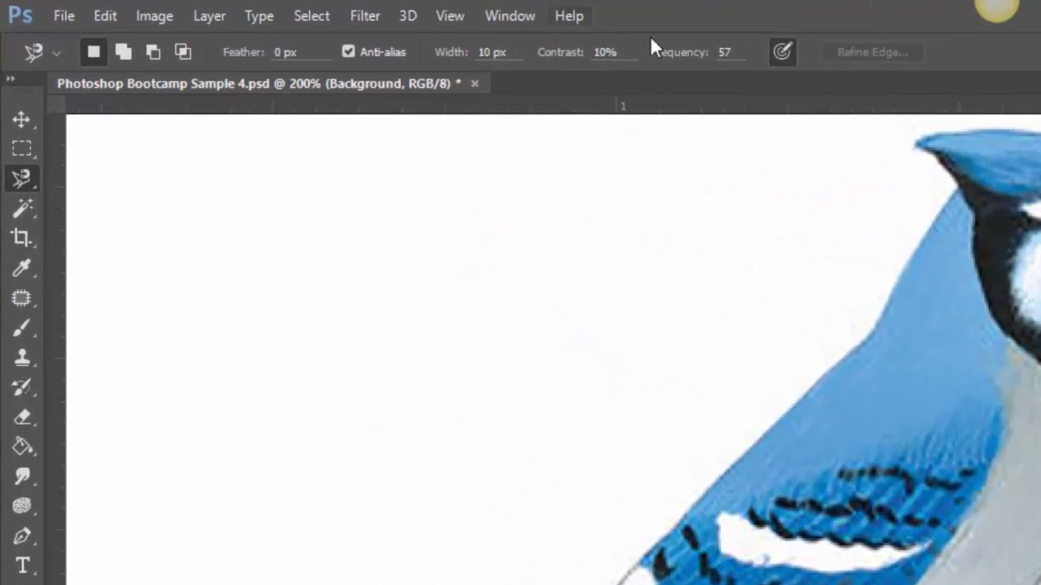
click(729, 51)
text(100)
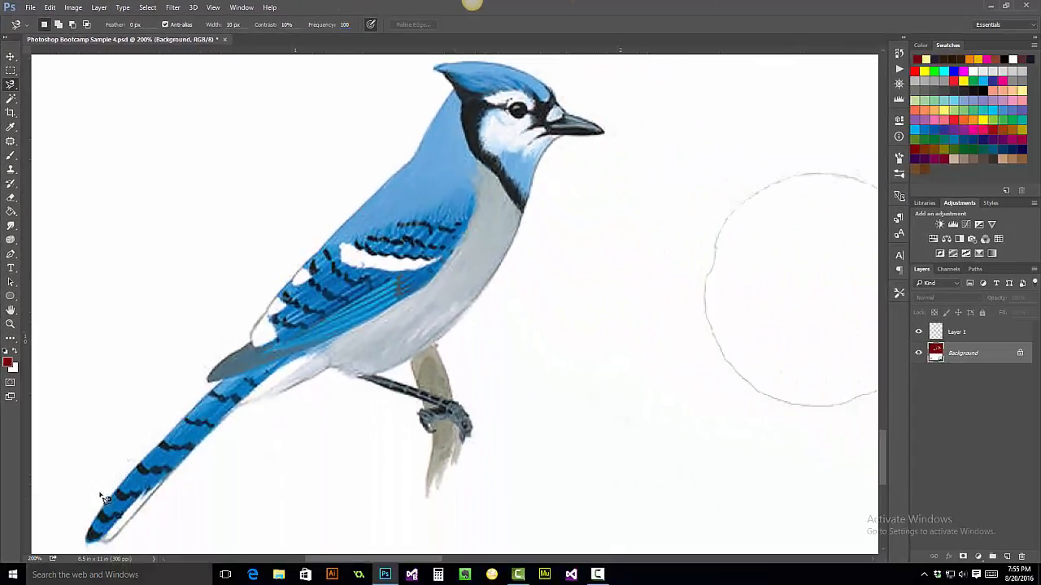
click(88, 545)
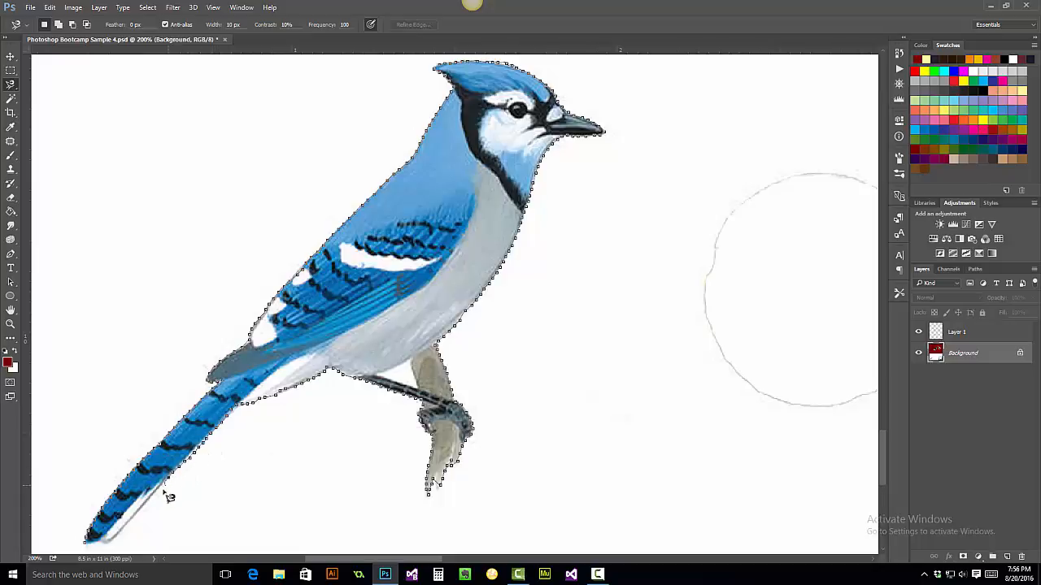
click(90, 549)
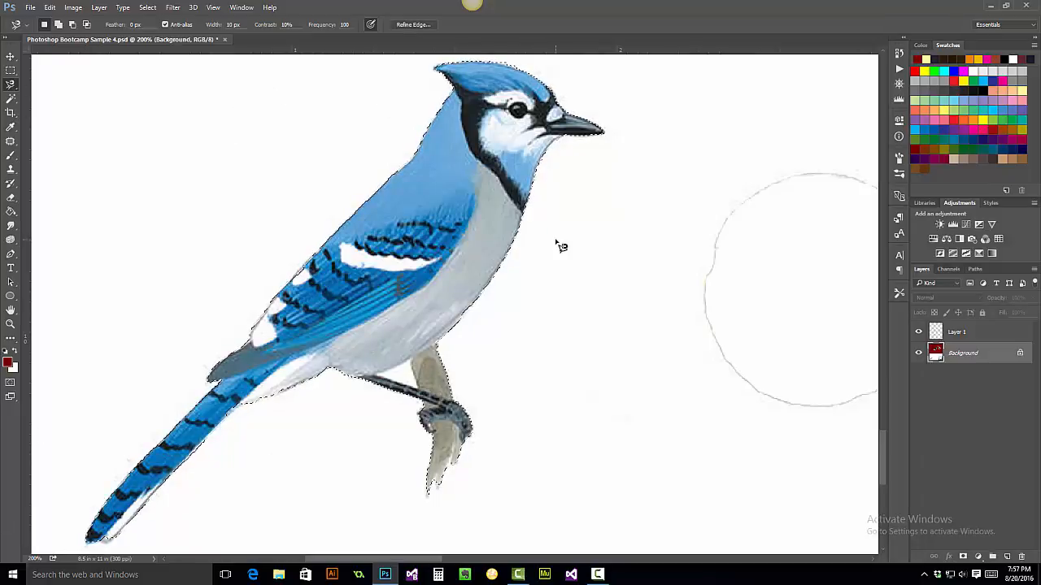
- Move the selected blue jay up into the red area to the left of the snail
key(ctrl+0)
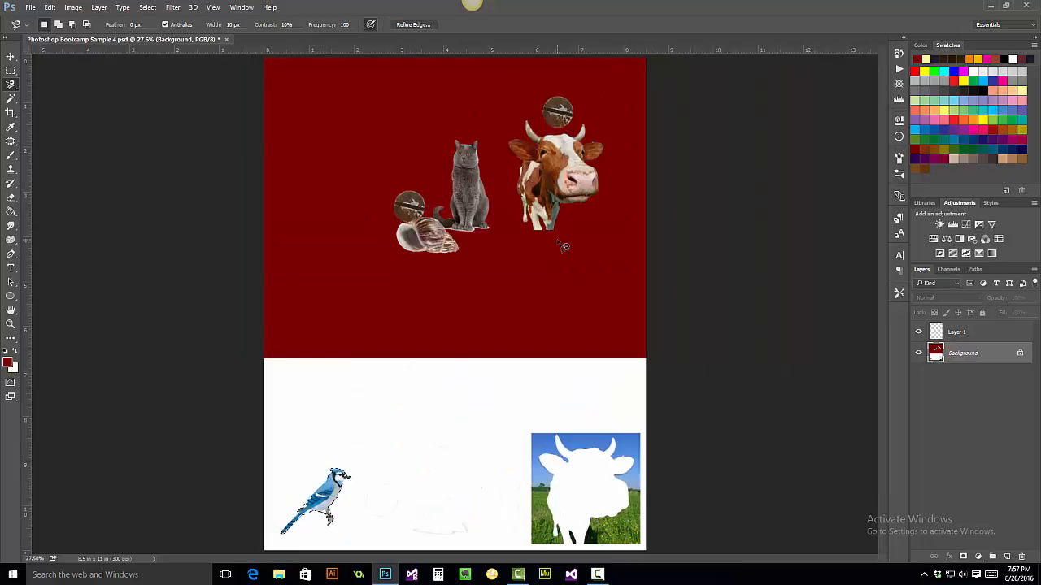
key(v)
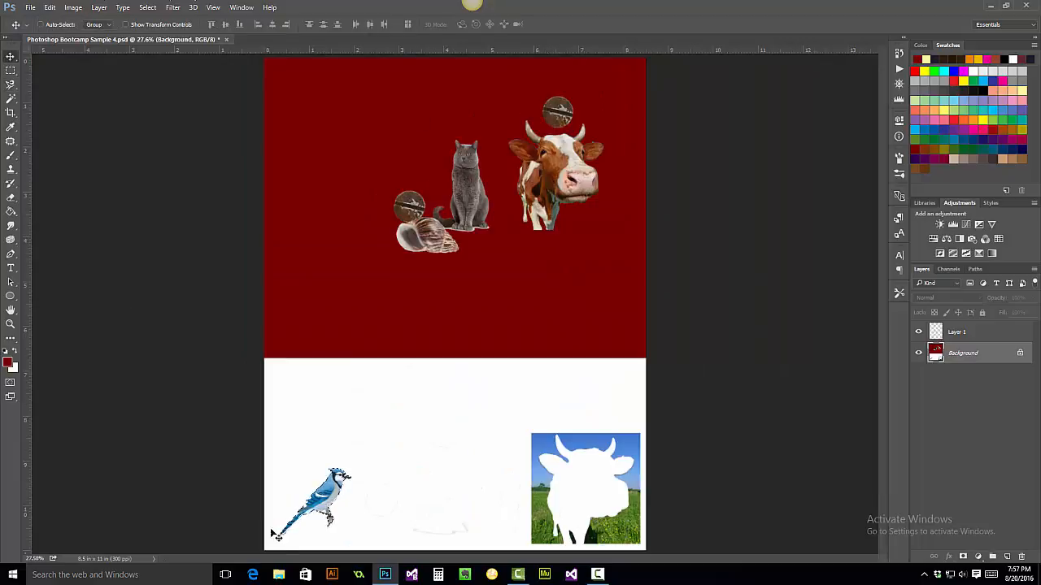
drag(331, 500, 345, 277)
drag(350, 236, 346, 210)
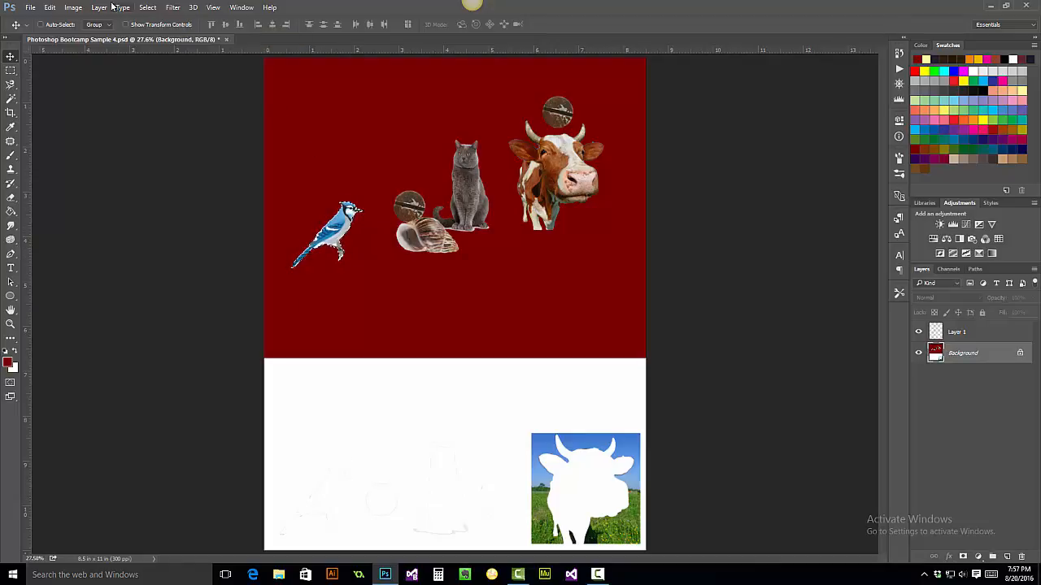
- Scale the blue jay up to about 277% and place it in the upper left of the red area, applying the transformation
click(46, 8)
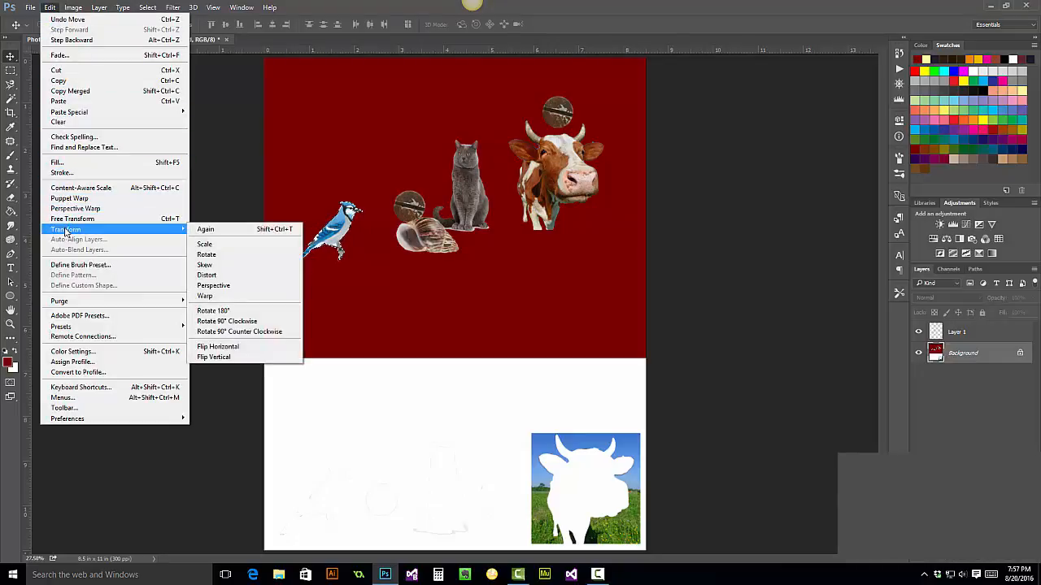
mouse_move(133, 232)
click(209, 242)
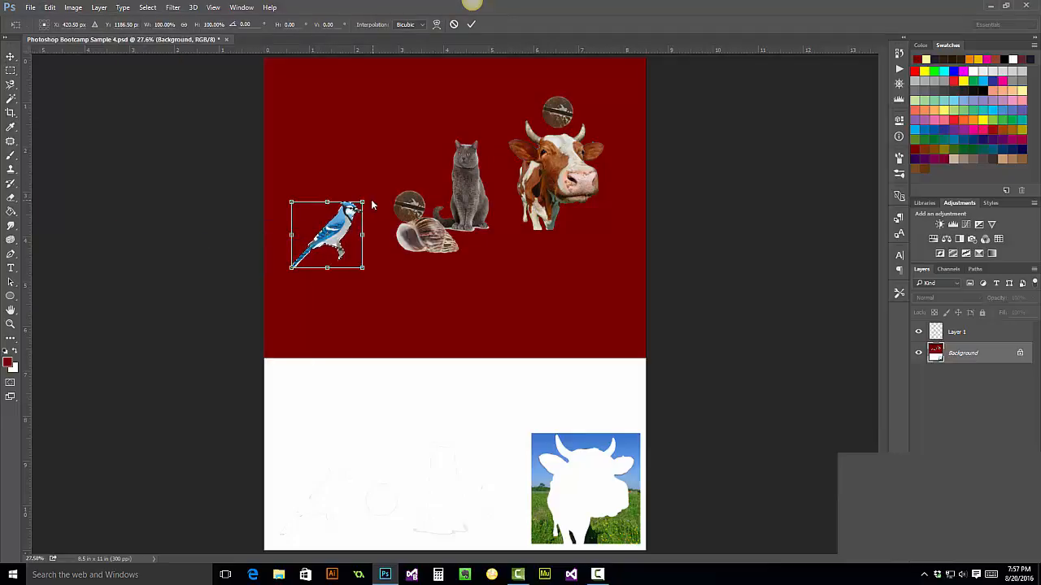
drag(364, 201, 461, 84)
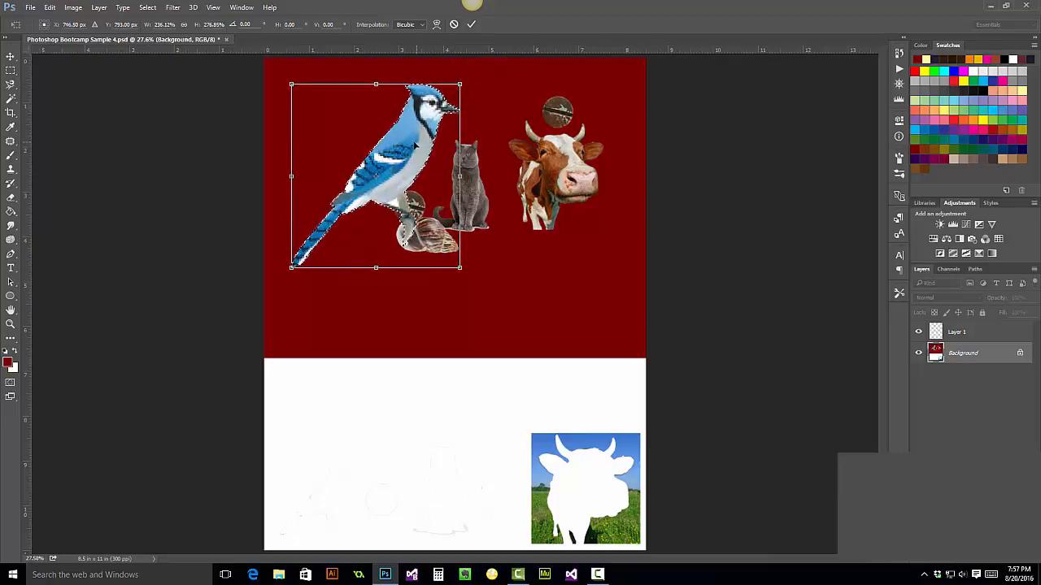
drag(418, 143, 393, 153)
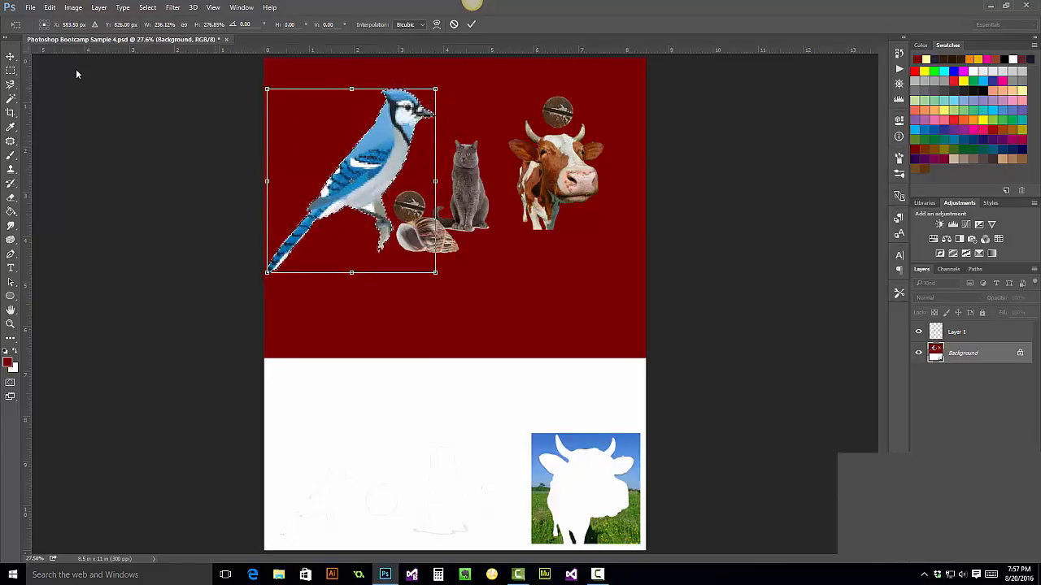
click(13, 58)
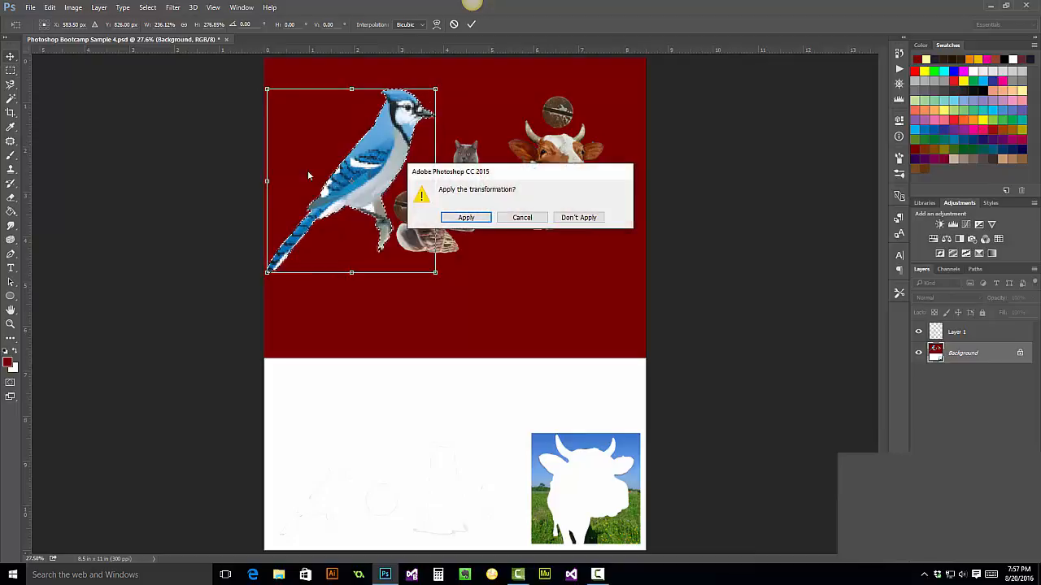
click(465, 218)
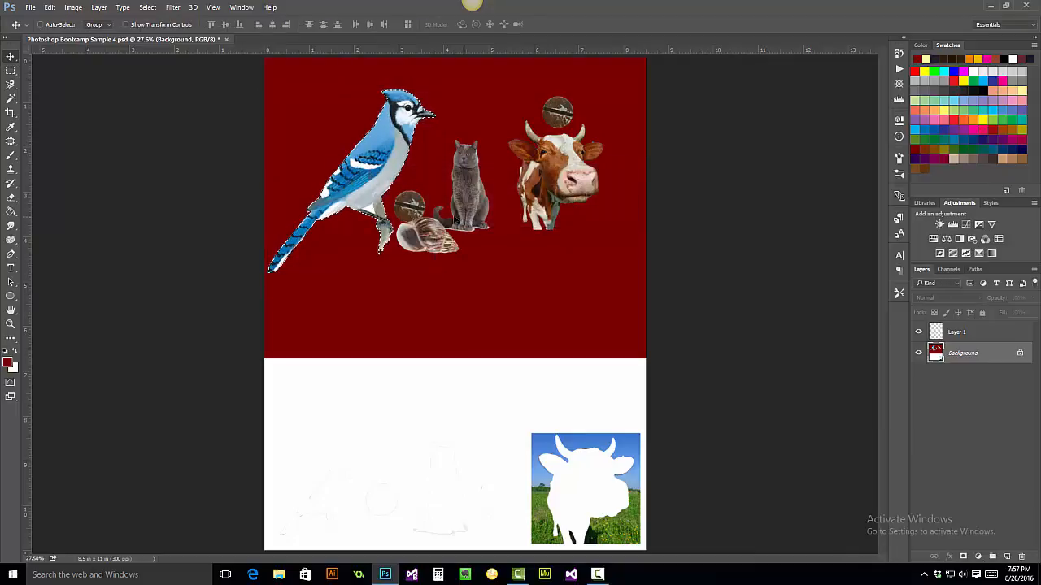
- Select the top screw head on Layer 1 with the Elliptical Marquee
click(11, 98)
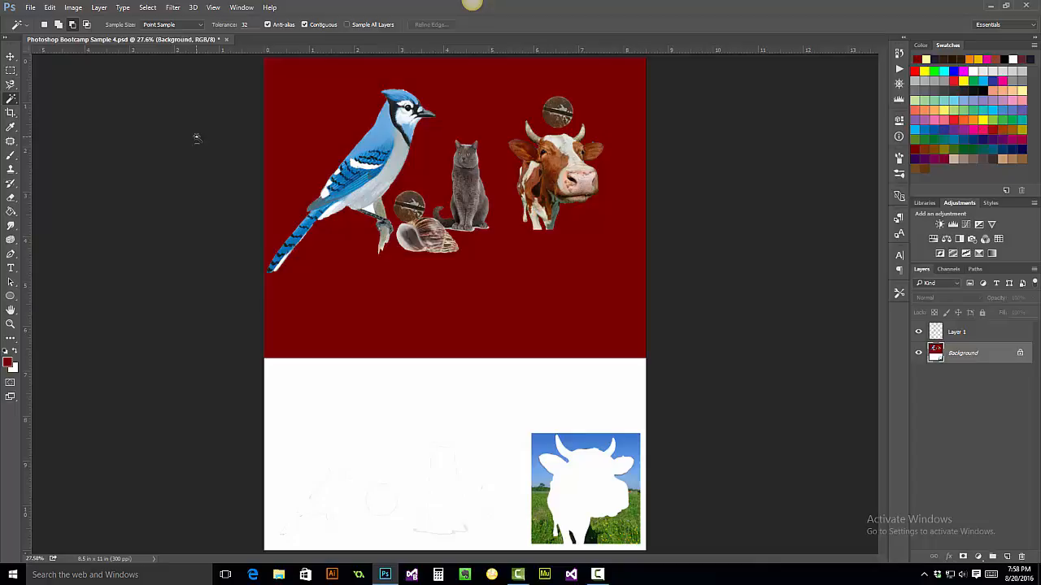
click(11, 71)
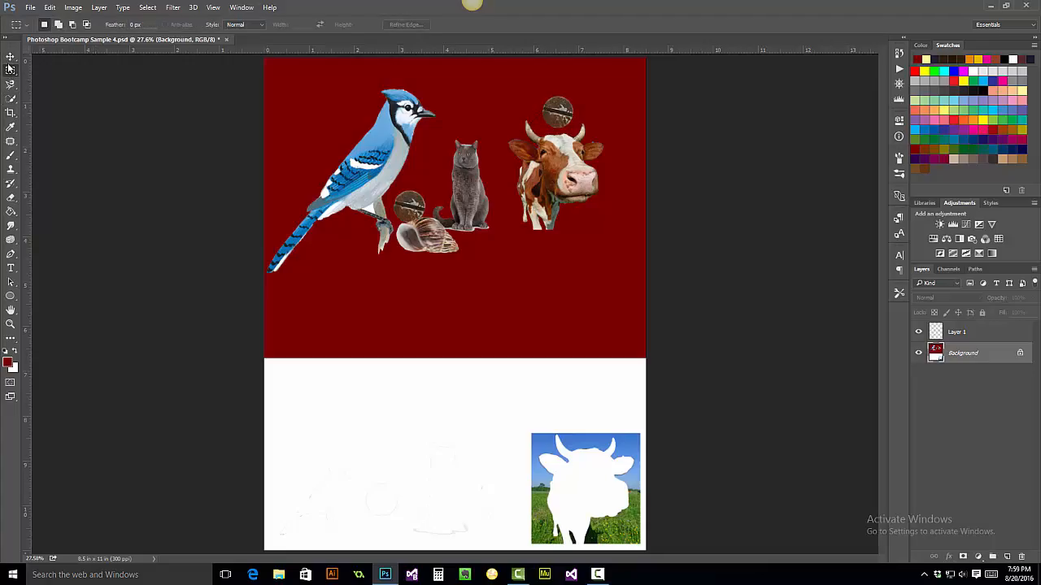
drag(10, 74, 60, 81)
drag(541, 93, 573, 128)
click(962, 334)
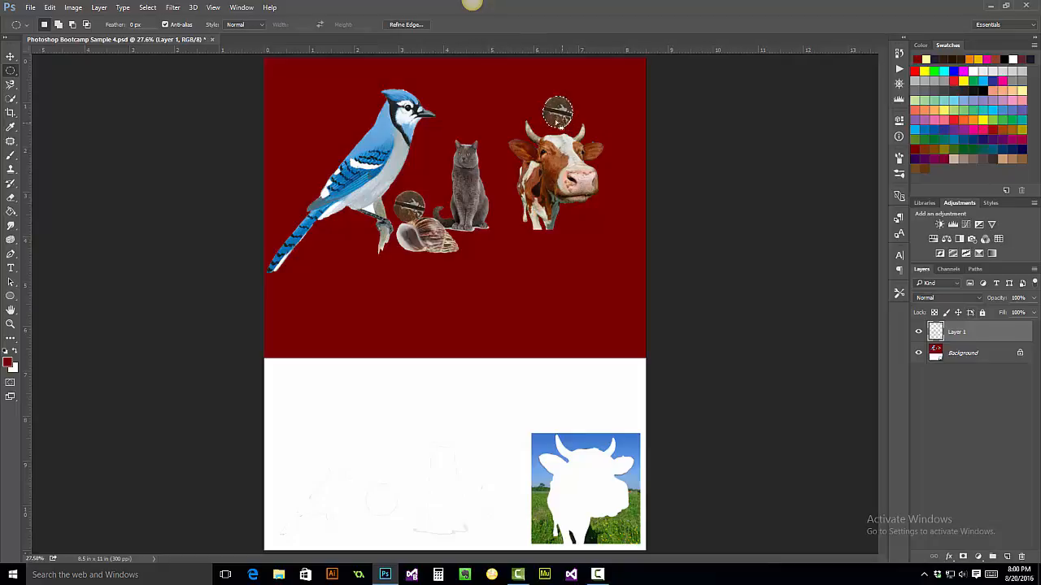
key(alt)
drag(559, 119, 564, 146)
- Copy the selected screw head to several spots scattered around the red area
click(11, 57)
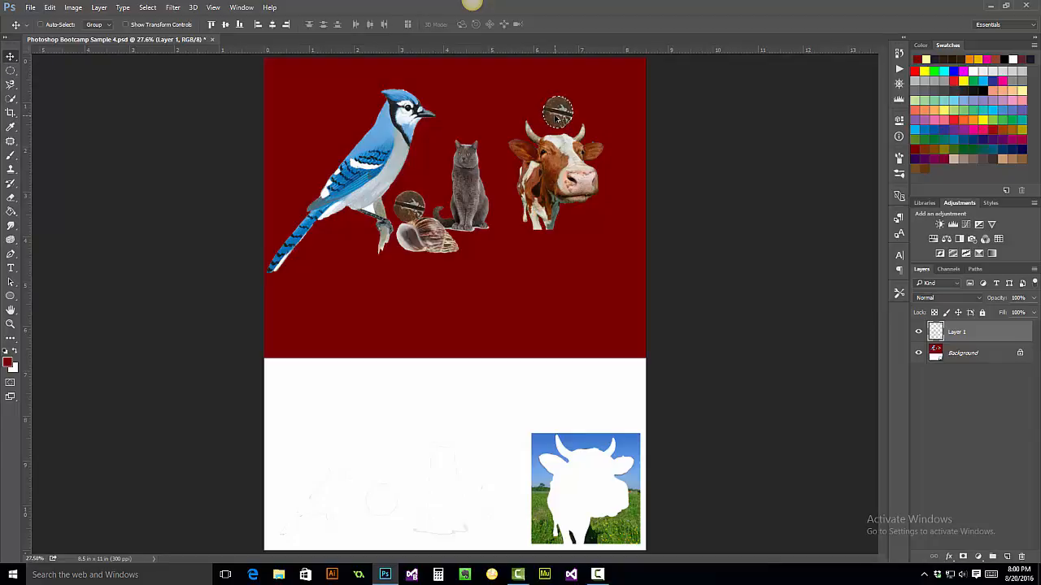
drag(559, 118, 305, 106)
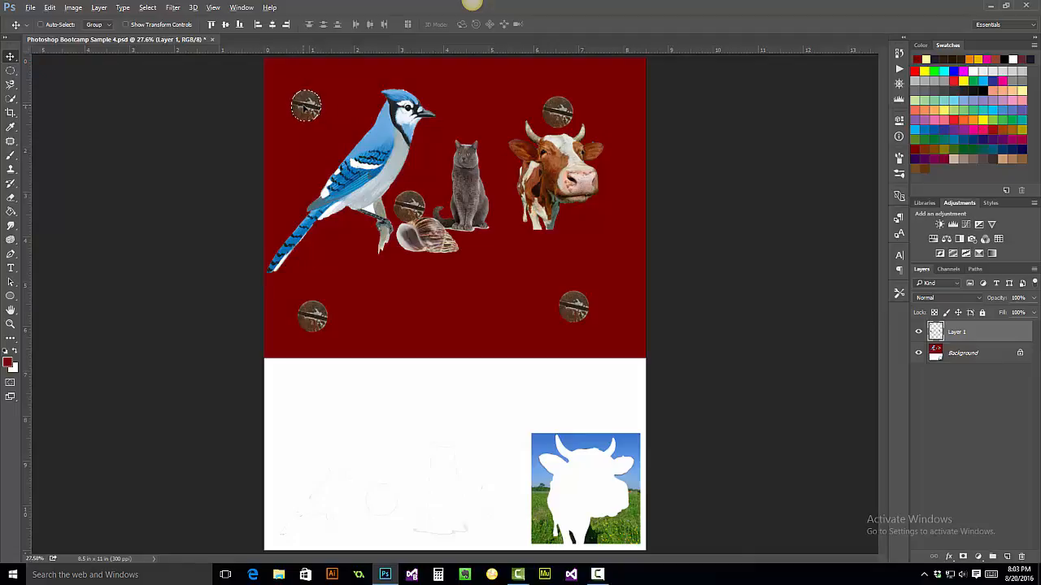
drag(315, 143, 623, 260)
- Flatten the image into a single background layer
key(m)
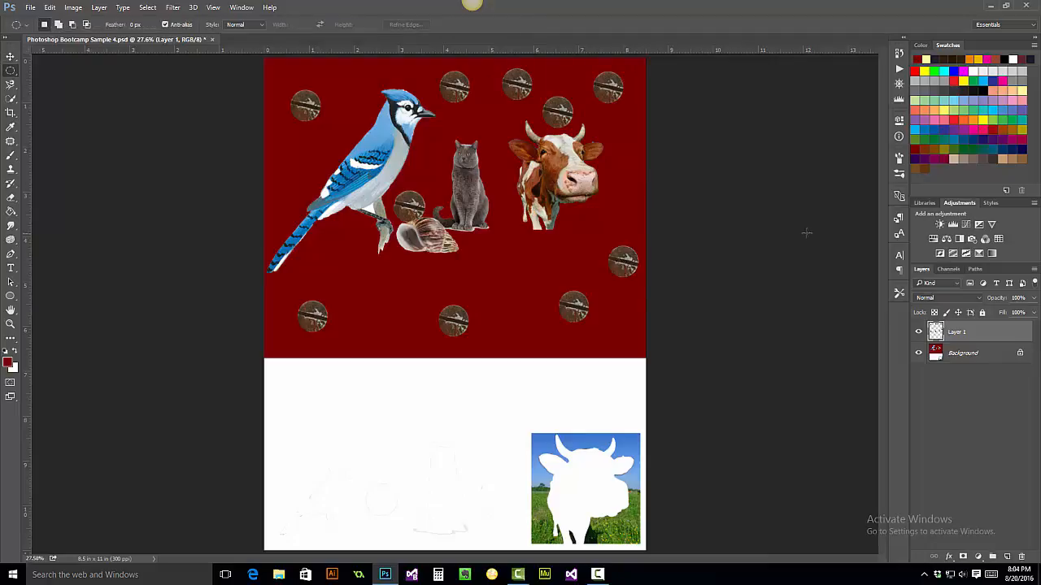
shift+click(967, 357)
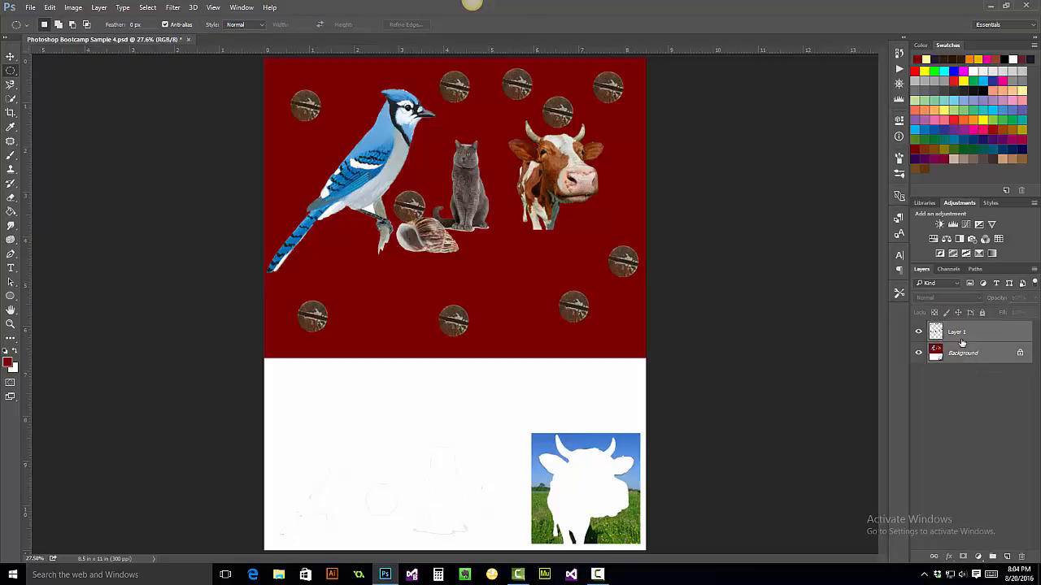
right_click(961, 342)
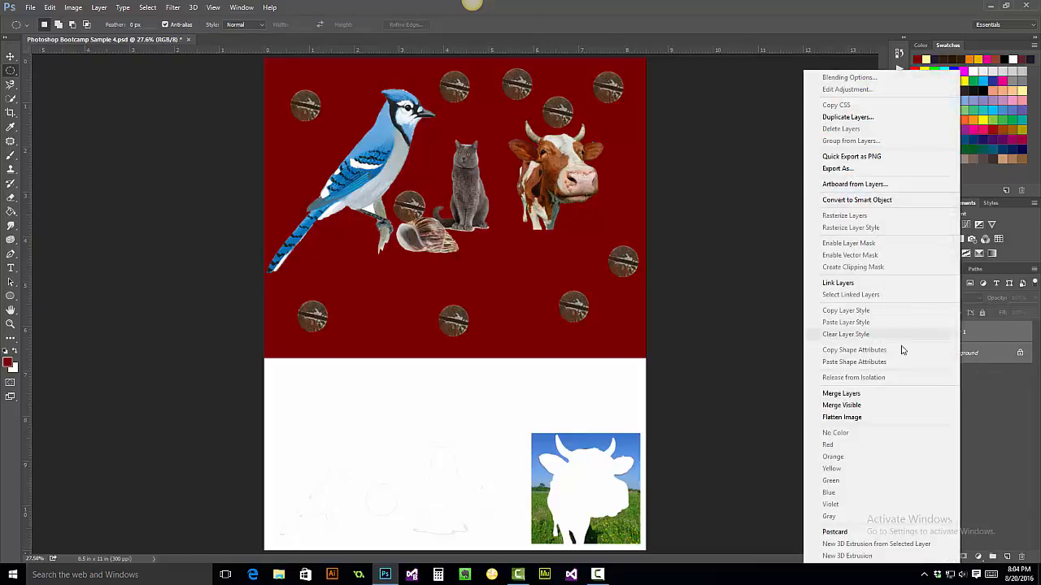
click(848, 420)
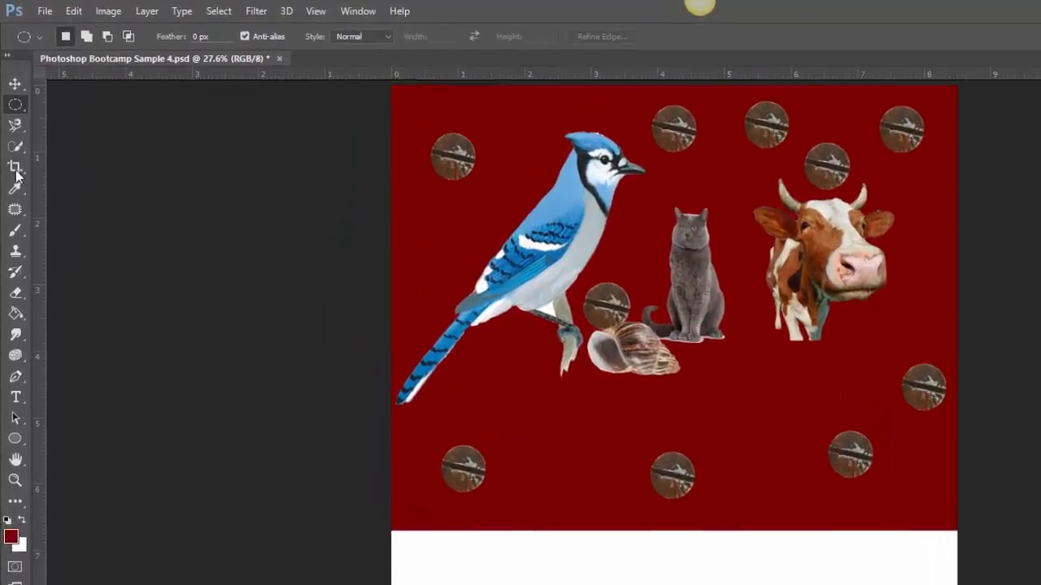
- Crop the document so its bottom edge sits at the bottom of the red area
click(10, 113)
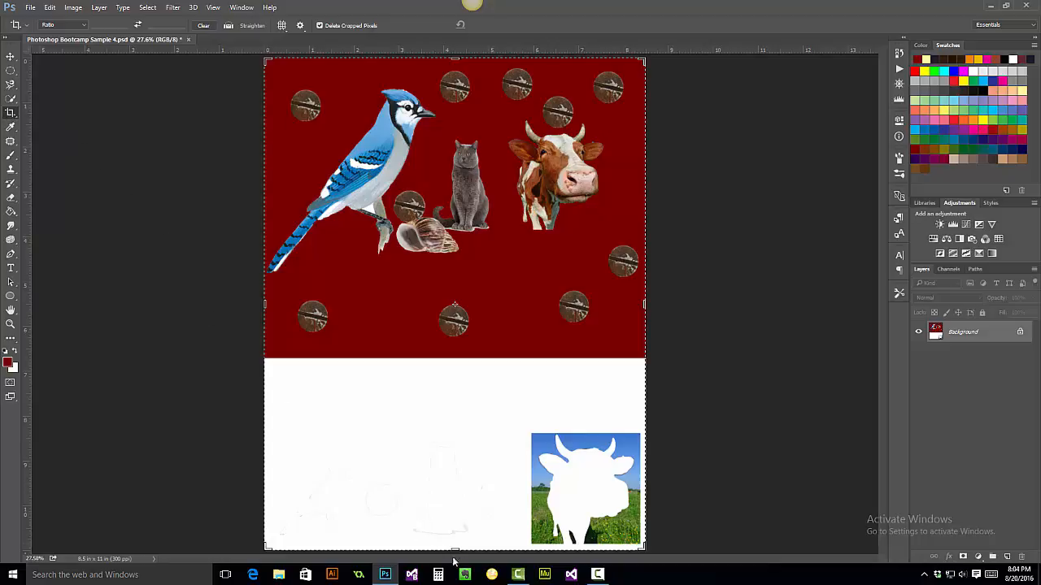
drag(455, 550, 431, 452)
right_click(314, 267)
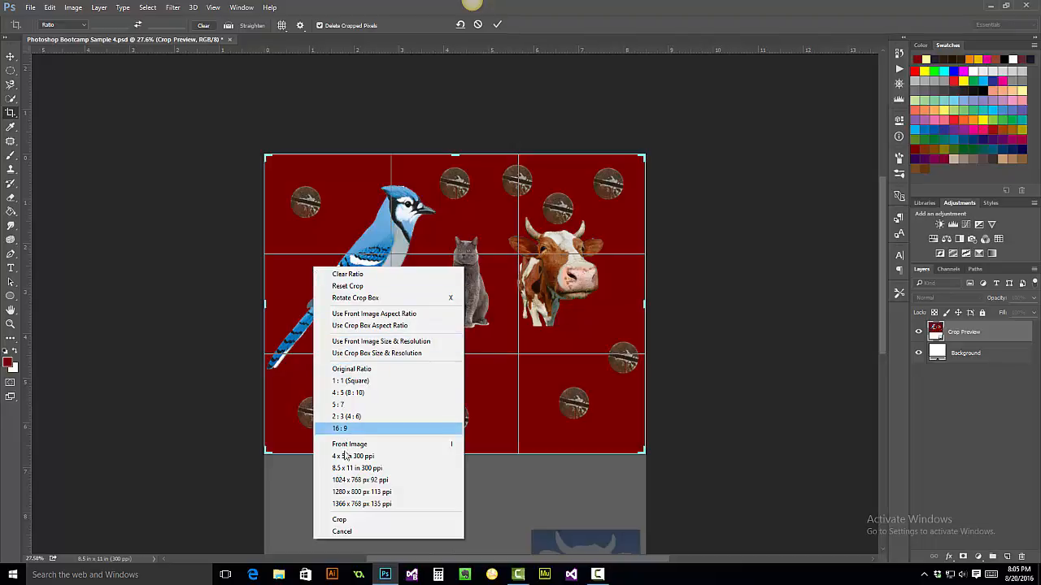
click(341, 519)
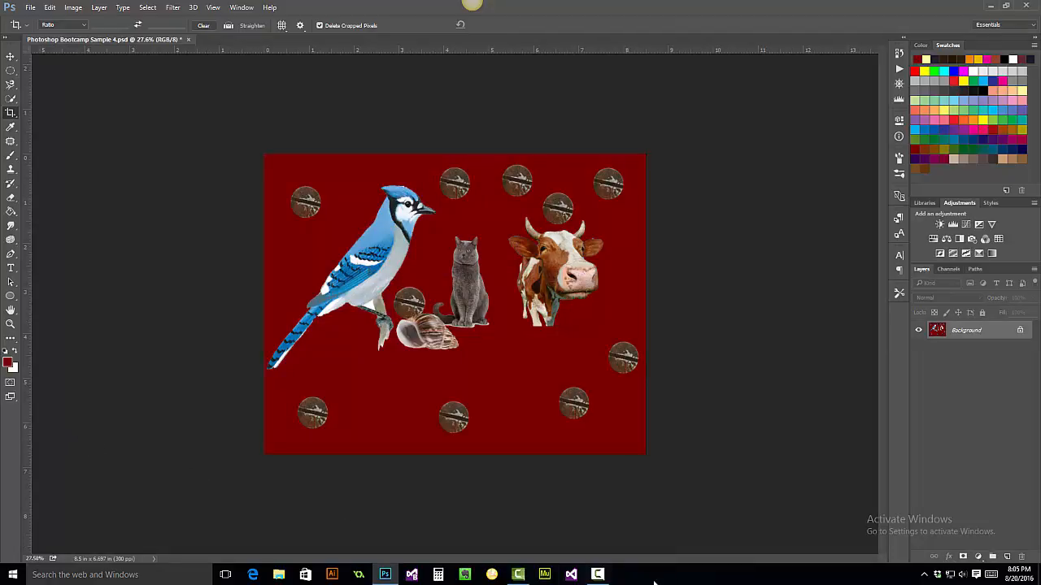
click(599, 575)
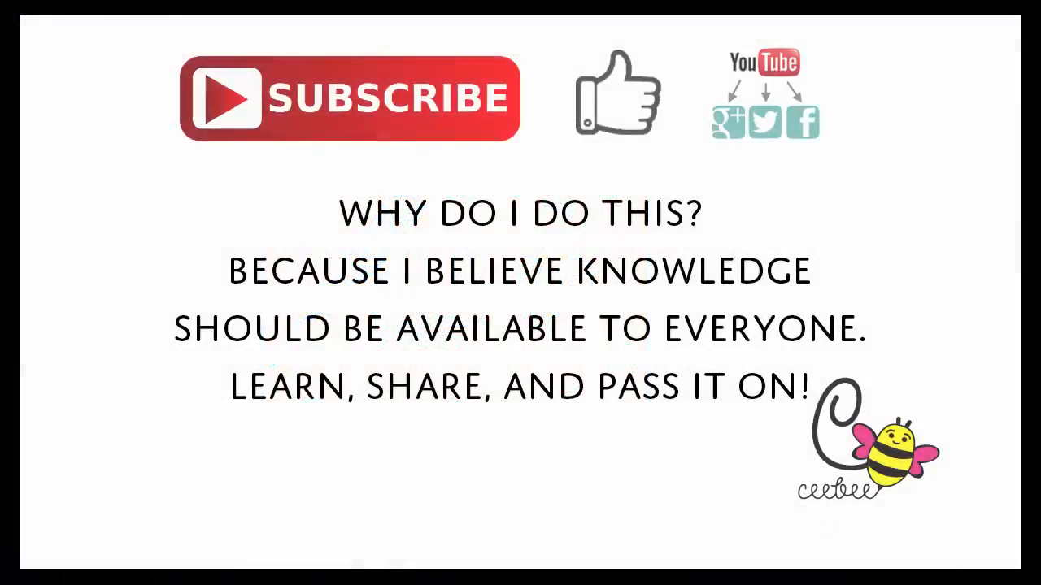